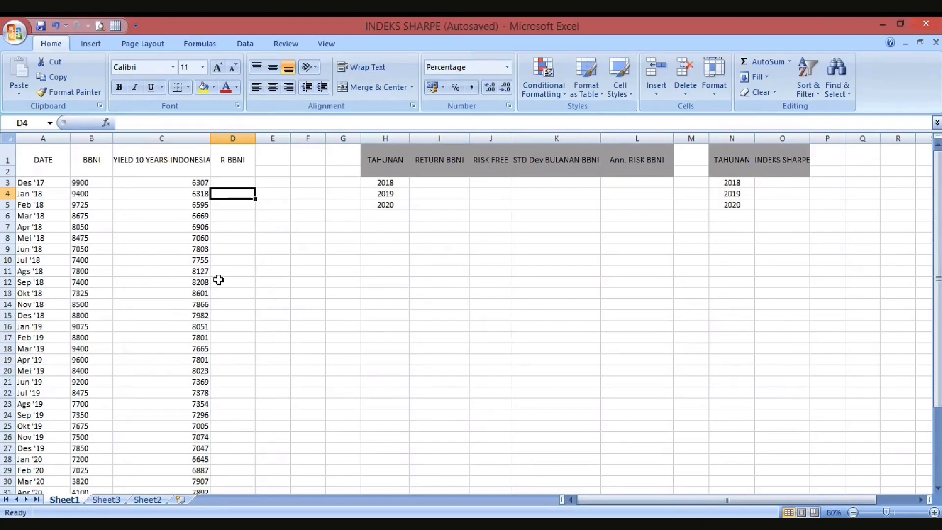
# - Enter the formula =B4/B3-1 in D4 to calculate the Jan '18 BBNI monthly return
pyautogui.click(234, 161)
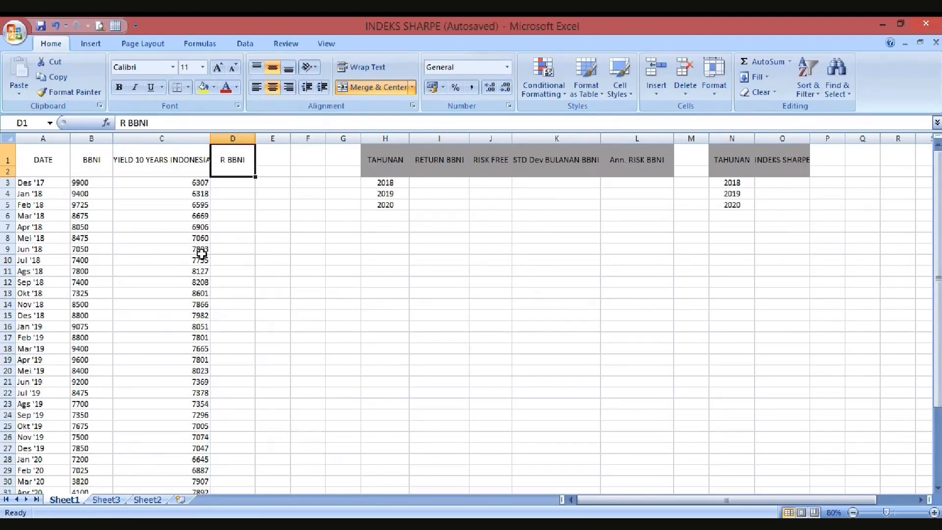
pyautogui.click(229, 195)
pyautogui.write('=')
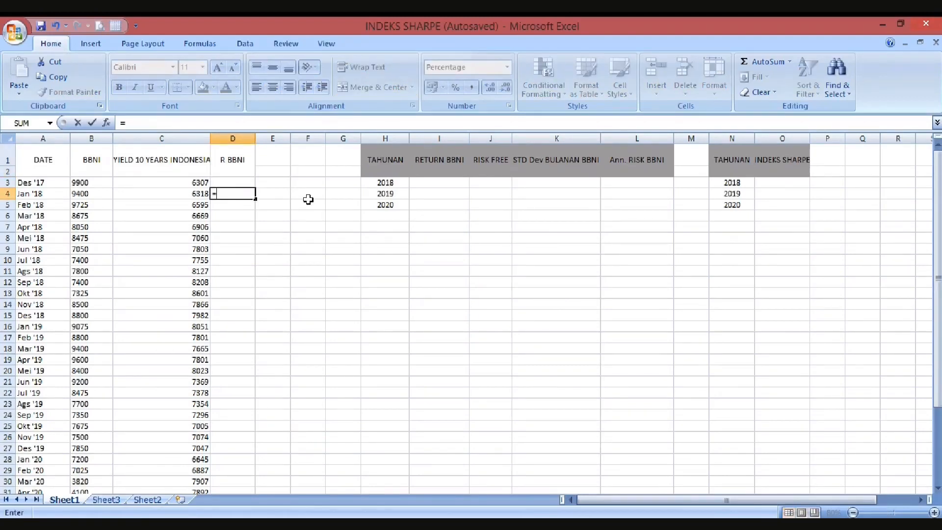
pyautogui.click(92, 192)
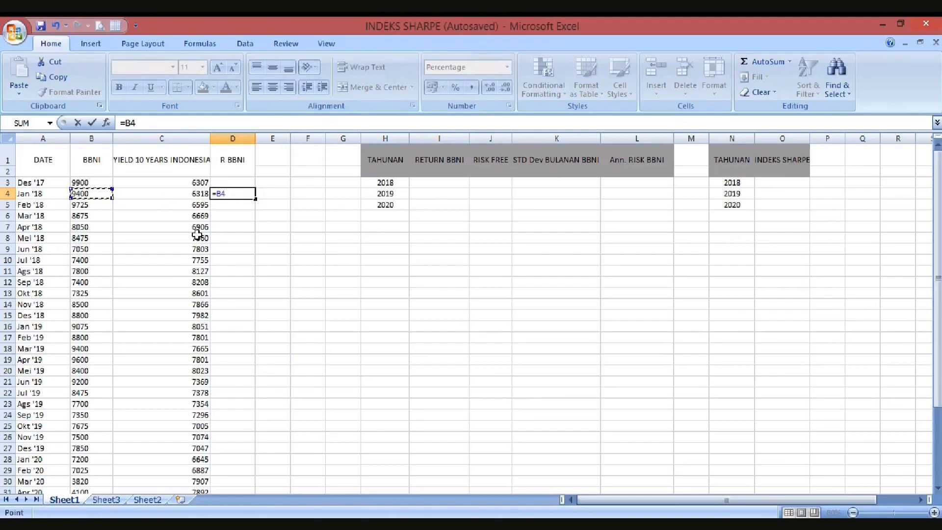
pyautogui.write('/')
pyautogui.click(91, 182)
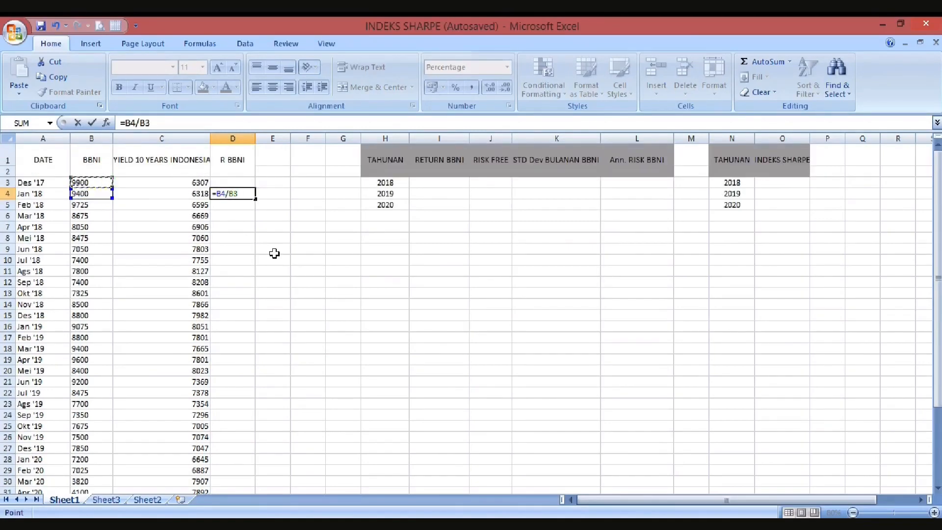
pyautogui.write('-5.05')
pyautogui.press('Return')
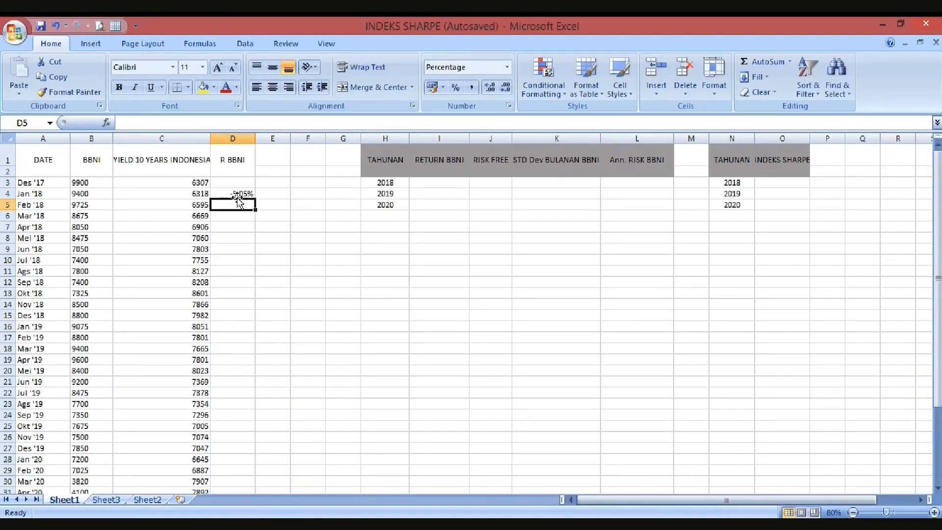
# - Fill the monthly return formula from D4 down the R BBNI column through Des '20 in row 39
pyautogui.click(239, 194)
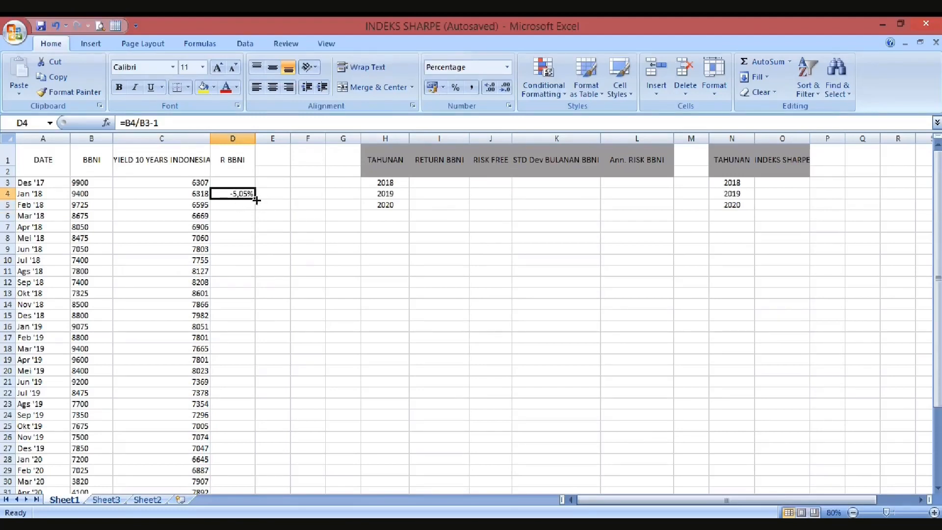
pyautogui.moveTo(256, 198); pyautogui.dragTo(256, 476)
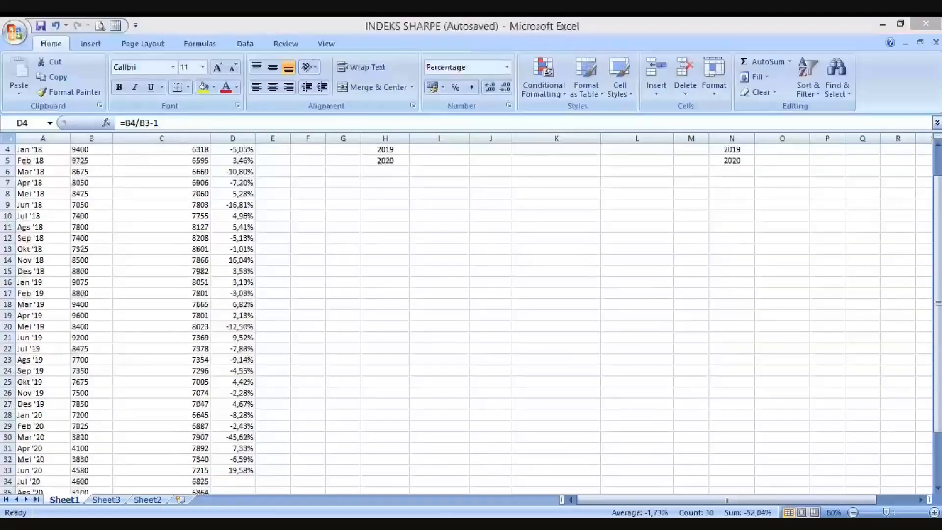
pyautogui.moveTo(246, 439); pyautogui.dragTo(261, 470)
pyautogui.scroll(-1, 248, 450)
pyautogui.scroll(-1, 249, 450)
pyautogui.click(248, 405)
pyautogui.scroll(3, 316, 381)
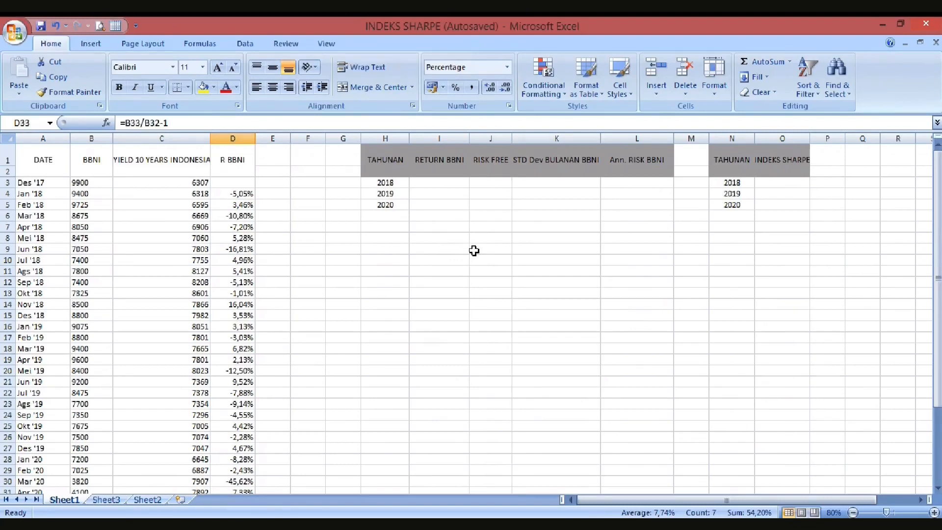
# - Enter the 2018 annual BBNI return in I3 with the formula =B15/B3-1
pyautogui.click(432, 162)
pyautogui.click(463, 204)
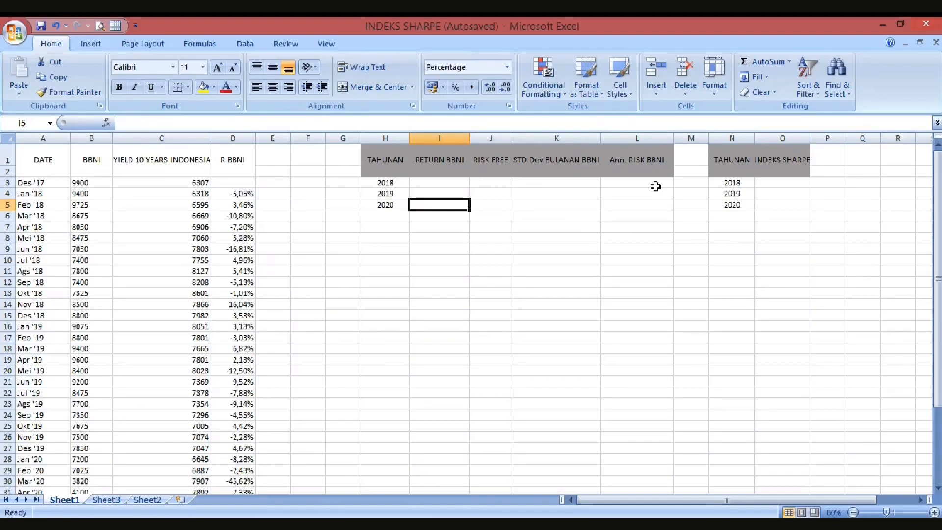
pyautogui.click(423, 181)
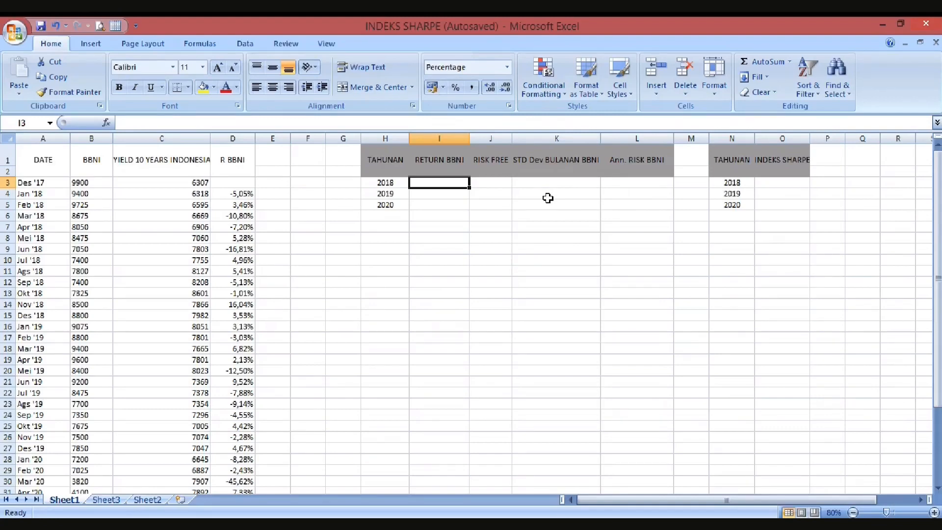
pyautogui.write('=')
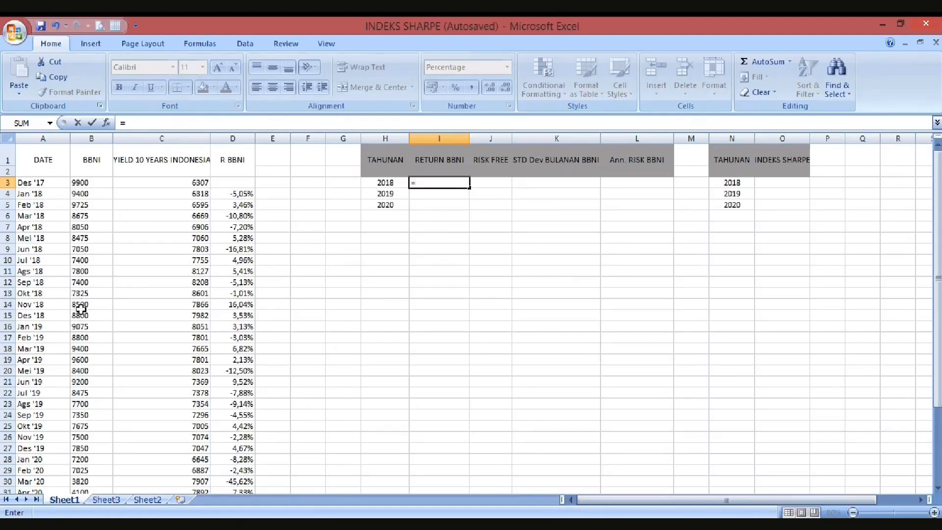
pyautogui.click(81, 314)
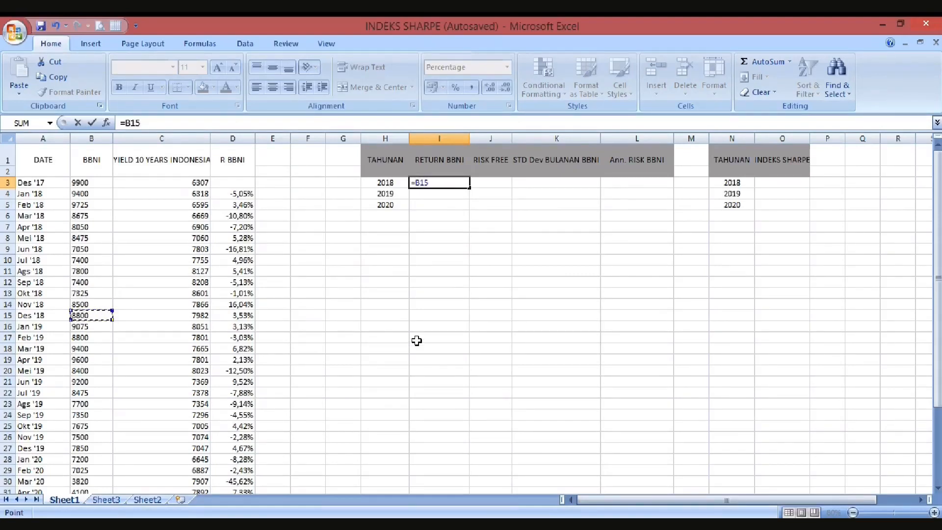
pyautogui.write('/')
pyautogui.click(91, 183)
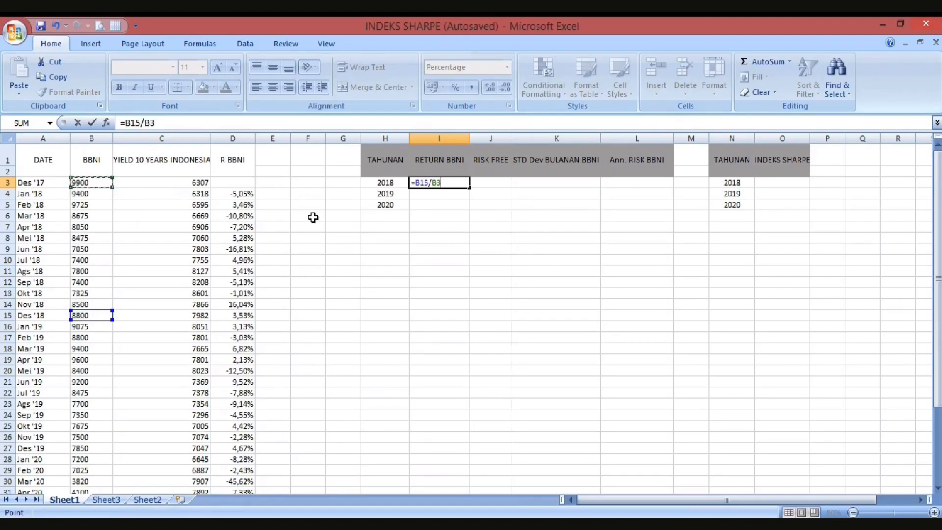
pyautogui.write('-1')
pyautogui.press('Return')
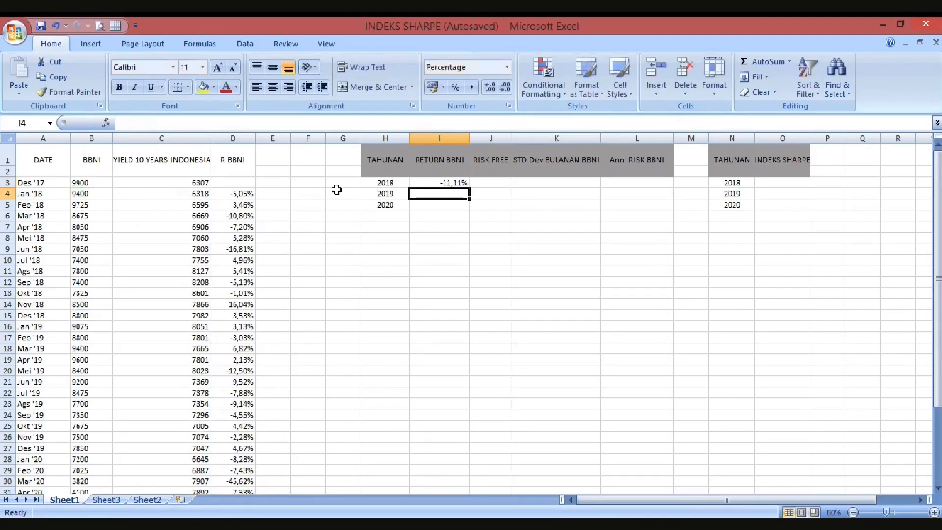
# - Reduce the annual return cells I3:I5 to one decimal place
pyautogui.click(454, 183)
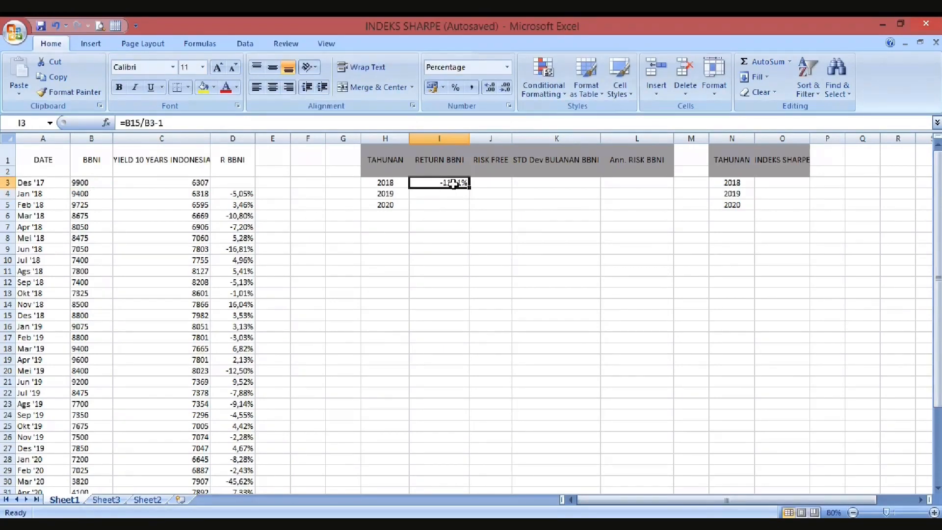
pyautogui.moveTo(456, 183); pyautogui.dragTo(458, 205)
pyautogui.click(507, 88)
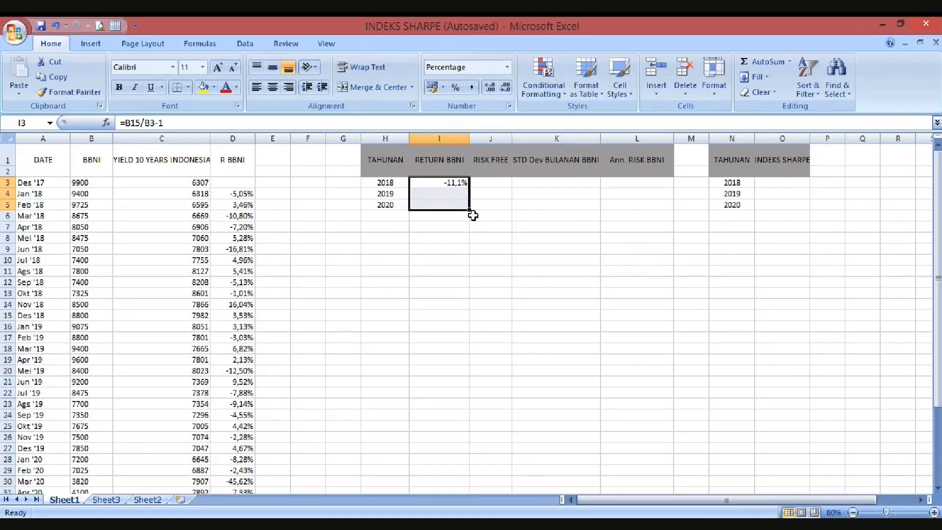
# - Enter the 2019 annual BBNI return in I4 with the formula =B27/B15-1
pyautogui.click(445, 194)
pyautogui.write('=')
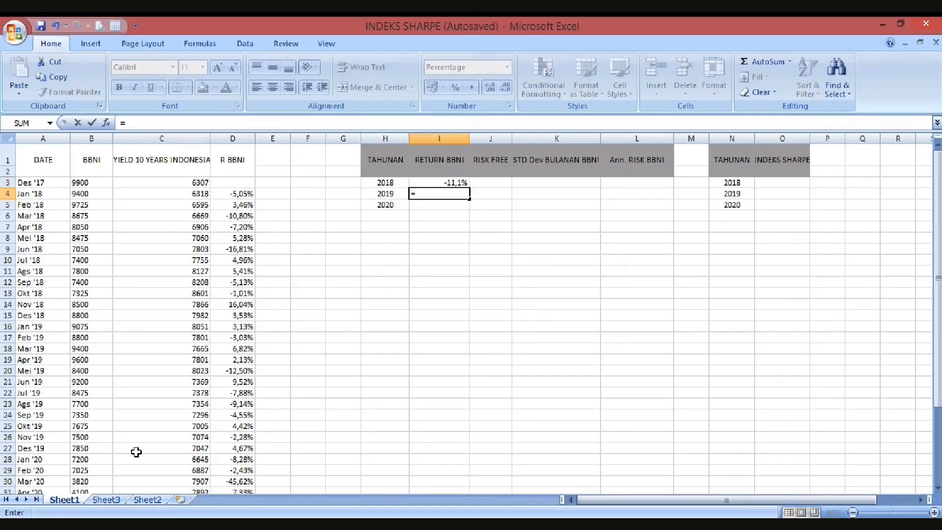
pyautogui.click(79, 447)
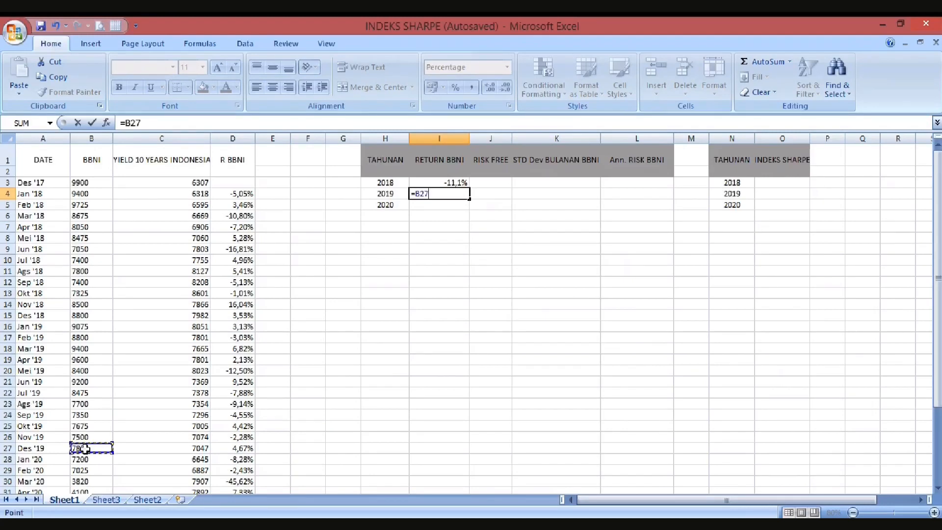
pyautogui.write('/')
pyautogui.click(85, 317)
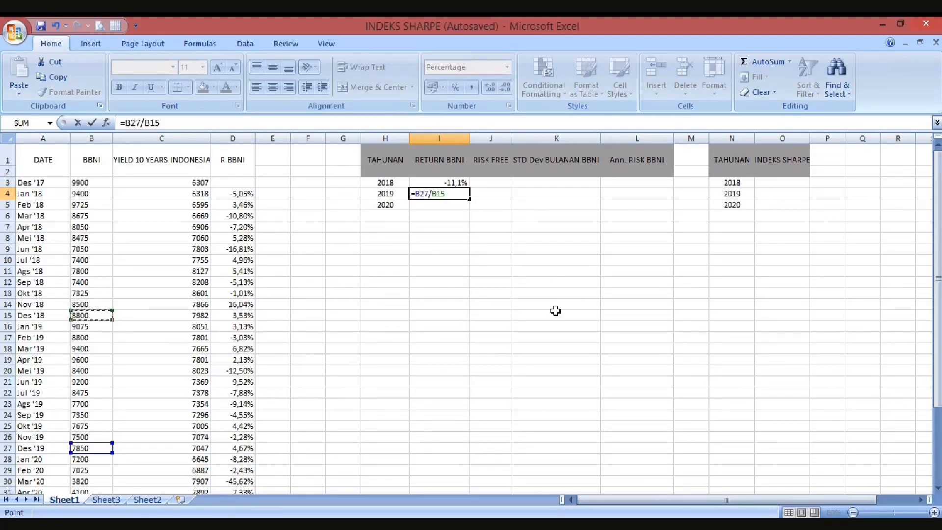
pyautogui.write('-1')
pyautogui.press('Return')
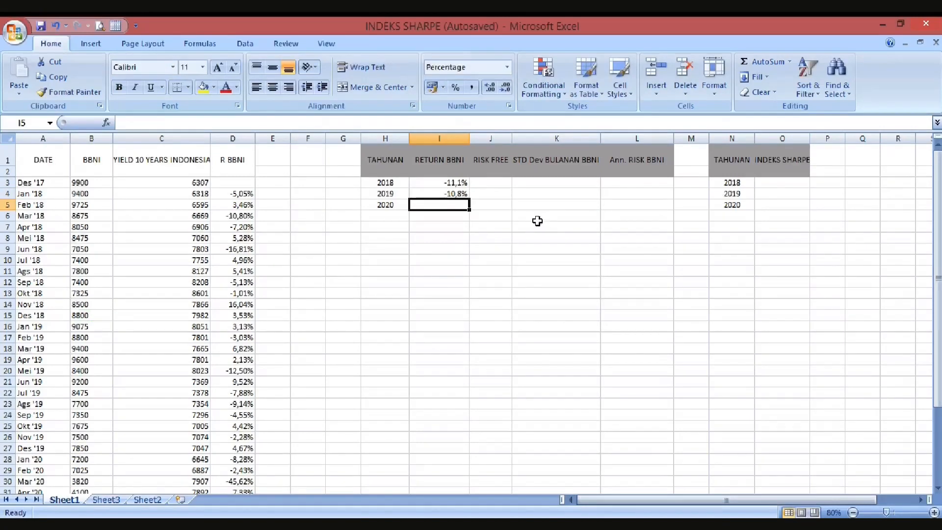
# - Enter the 2020 annual BBNI return in I5 with the formula =B39/B27-1
pyautogui.write('=')
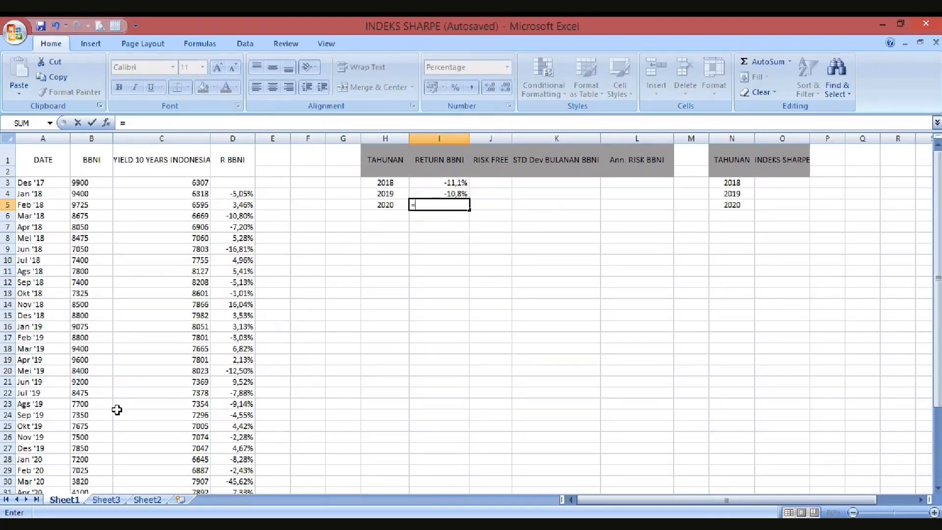
pyautogui.scroll(-1, 108, 467)
pyautogui.scroll(-2, 108, 467)
pyautogui.click(102, 470)
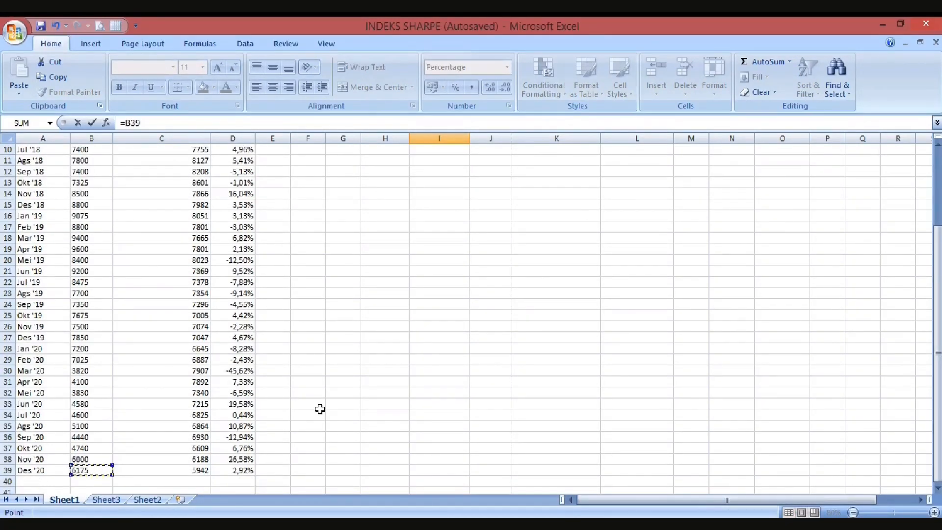
pyautogui.write('/')
pyautogui.click(93, 335)
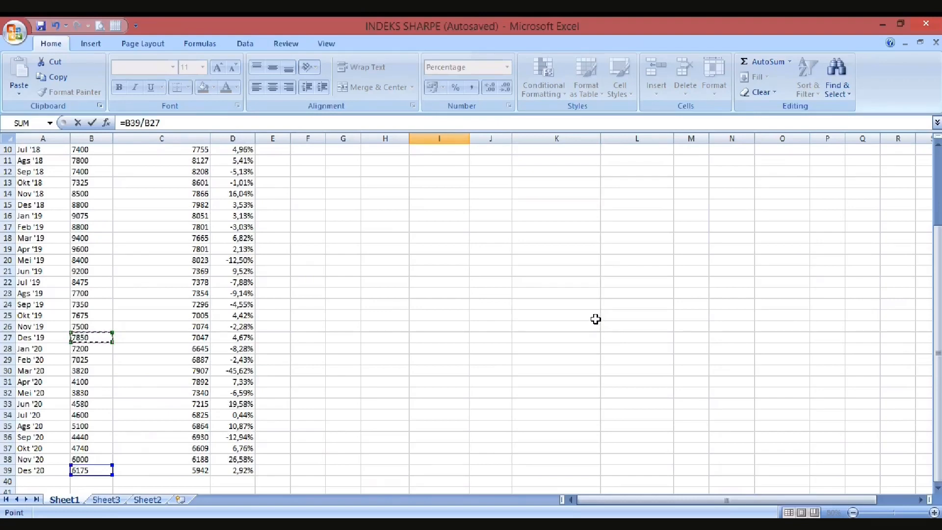
pyautogui.write('-1')
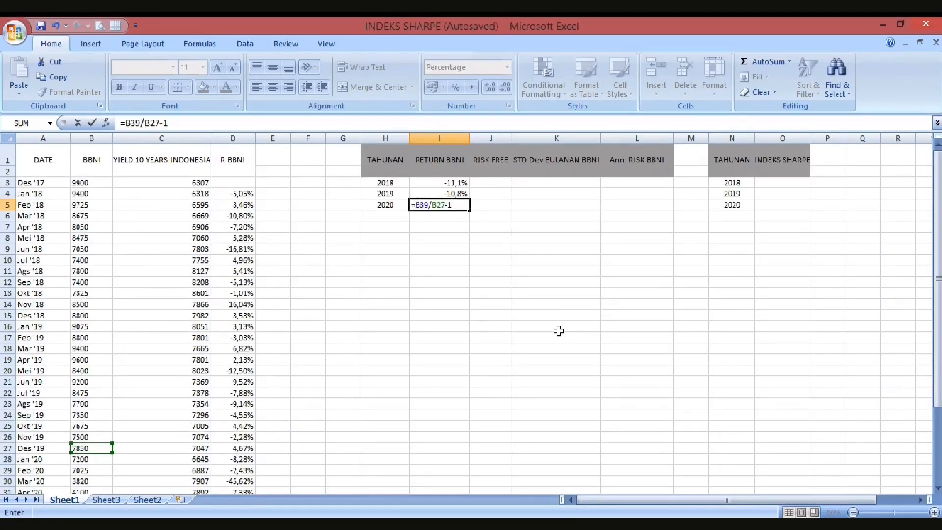
pyautogui.press('Return')
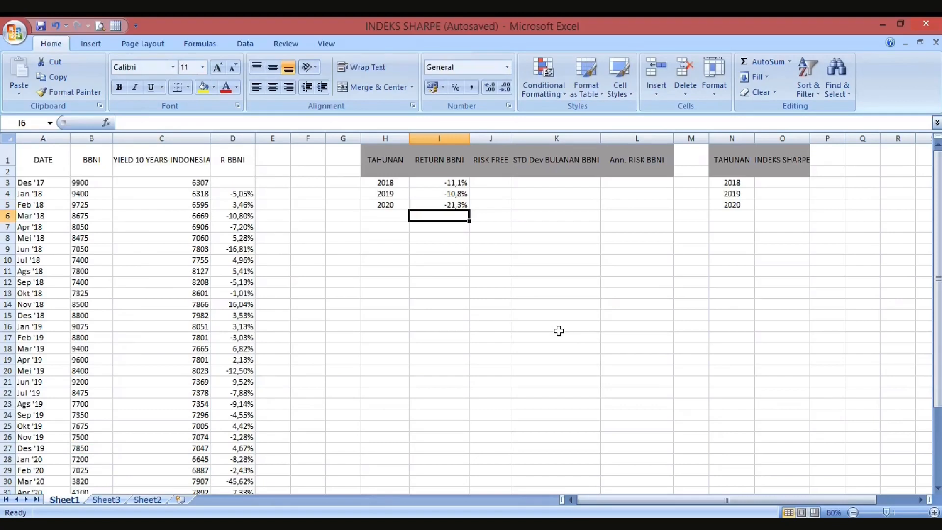
pyautogui.click(500, 182)
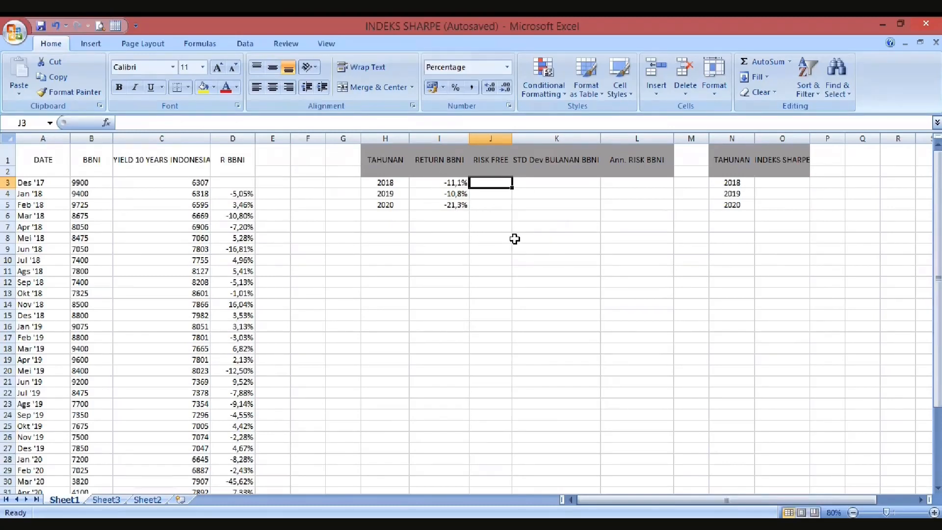
pyautogui.write('=')
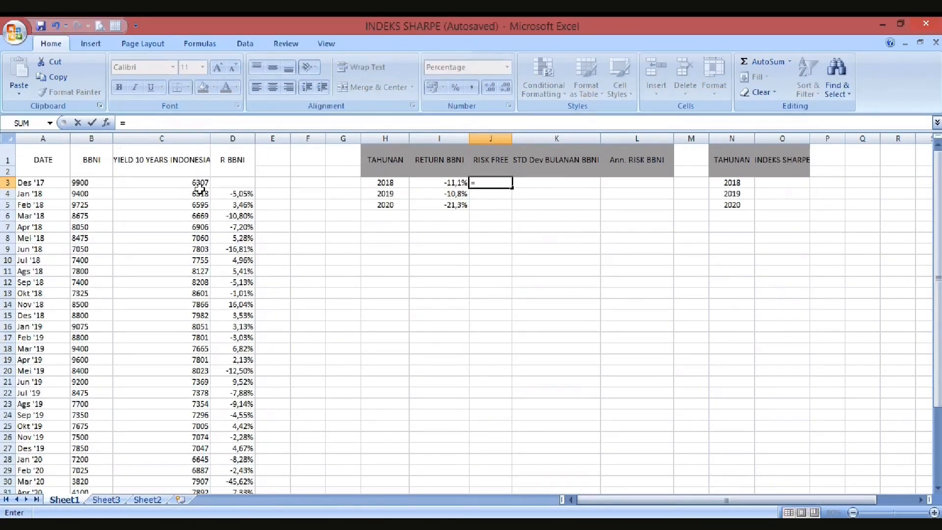
pyautogui.moveTo(98, 194); pyautogui.dragTo(101, 318)
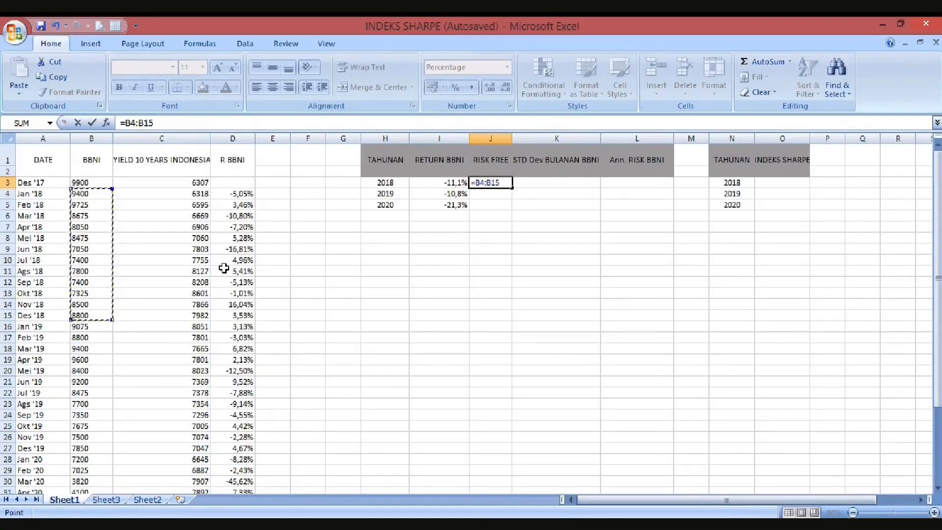
pyautogui.write('/')
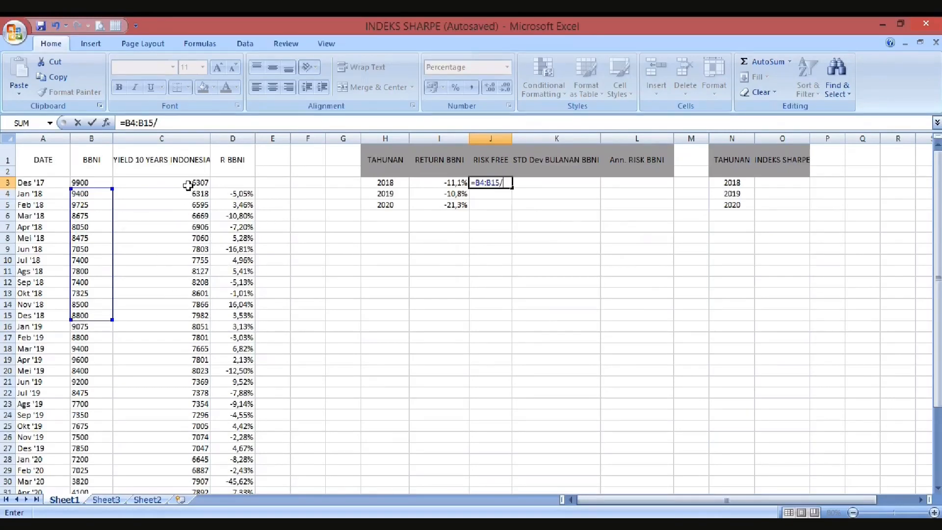
pyautogui.click(188, 186)
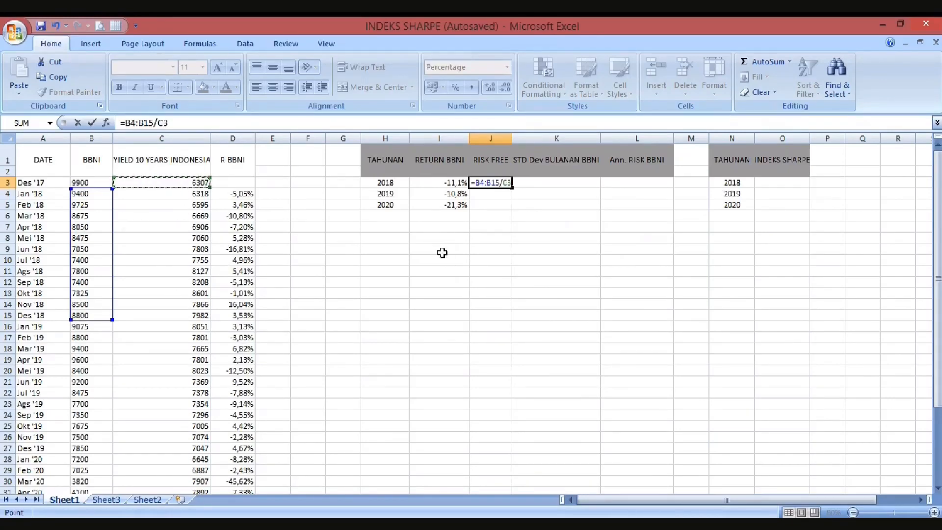
pyautogui.press('BackSpace')
pyautogui.press('BackSpace')
pyautogui.press('BackSpace')
pyautogui.press('BackSpace')
pyautogui.press('BackSpace')
pyautogui.press('BackSpace')
pyautogui.press('BackSpace')
pyautogui.press('BackSpace')
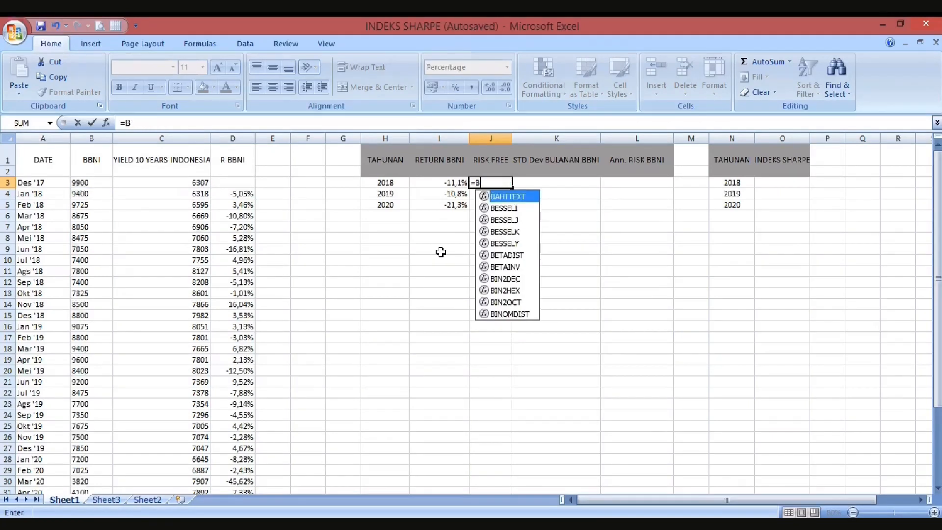
pyautogui.press('BackSpace')
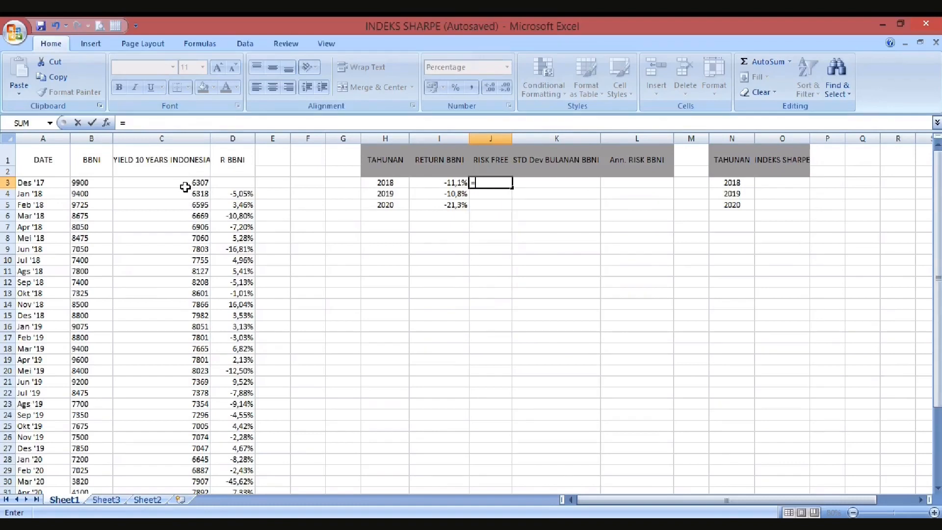
# - Try to calculate the 2018 risk-free value in J3 by referencing the 10-year yield cells starting at C4
pyautogui.click(185, 187)
pyautogui.click(185, 194)
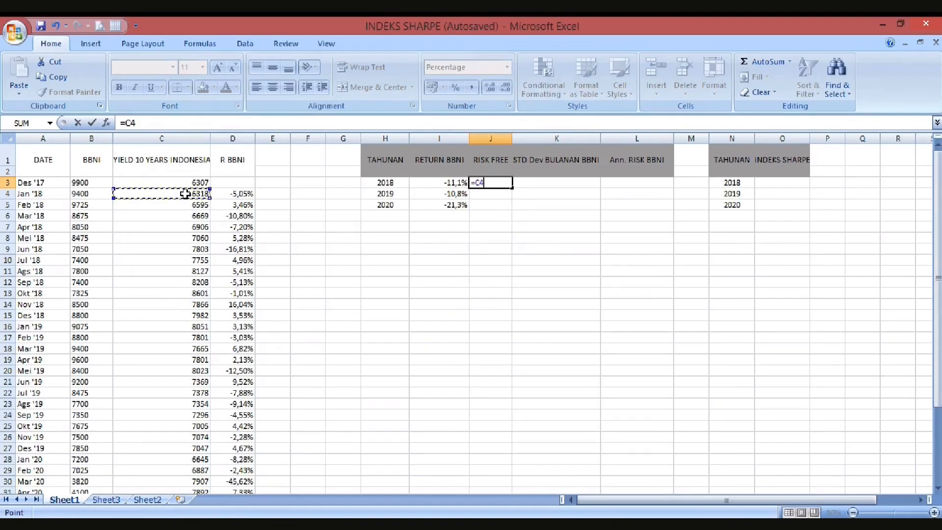
pyautogui.moveTo(185, 193)
pyautogui.mouseDown()
pyautogui.moveTo(196, 347)
pyautogui.moveTo(190, 206)
pyautogui.mouseUp()
pyautogui.press('Return')
pyautogui.click(193, 326)
pyautogui.click(500, 306)
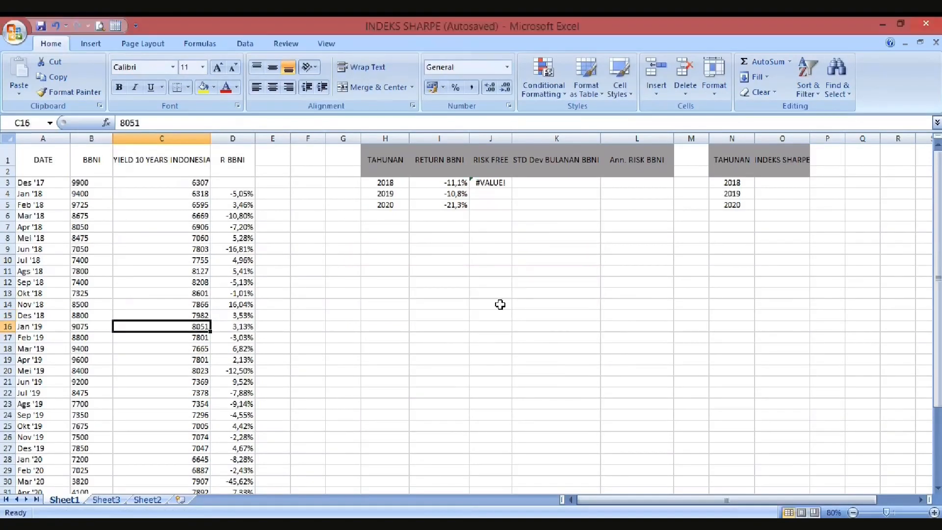
pyautogui.click(162, 194)
pyautogui.moveTo(176, 295); pyautogui.dragTo(174, 321)
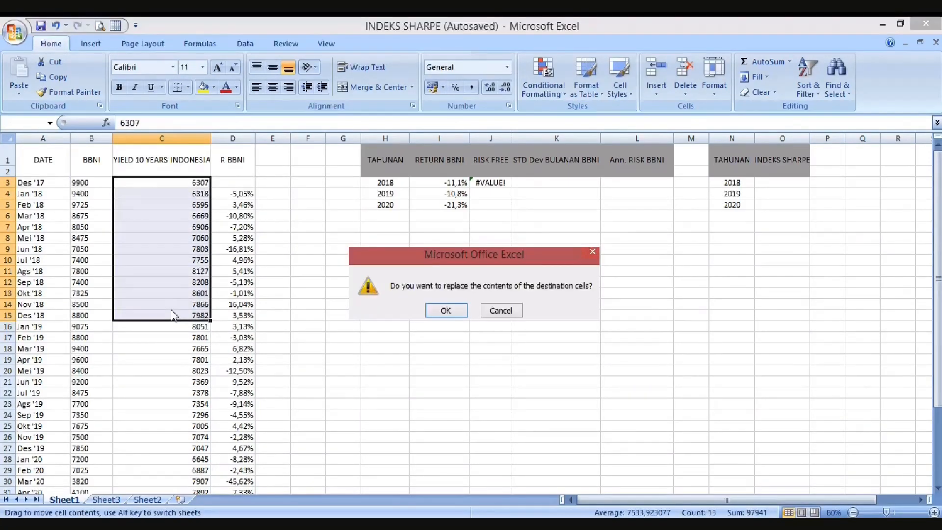
pyautogui.click(511, 310)
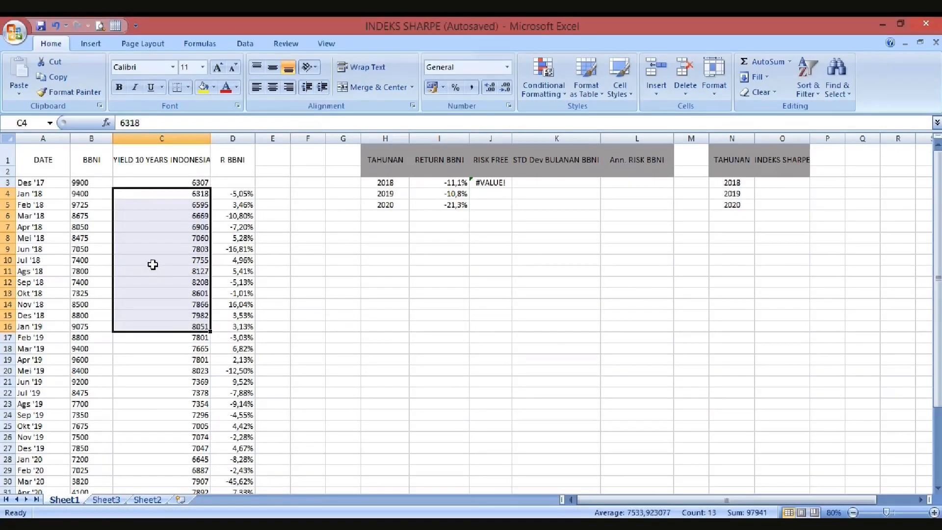
pyautogui.moveTo(183, 194); pyautogui.dragTo(188, 315)
pyautogui.click(487, 183)
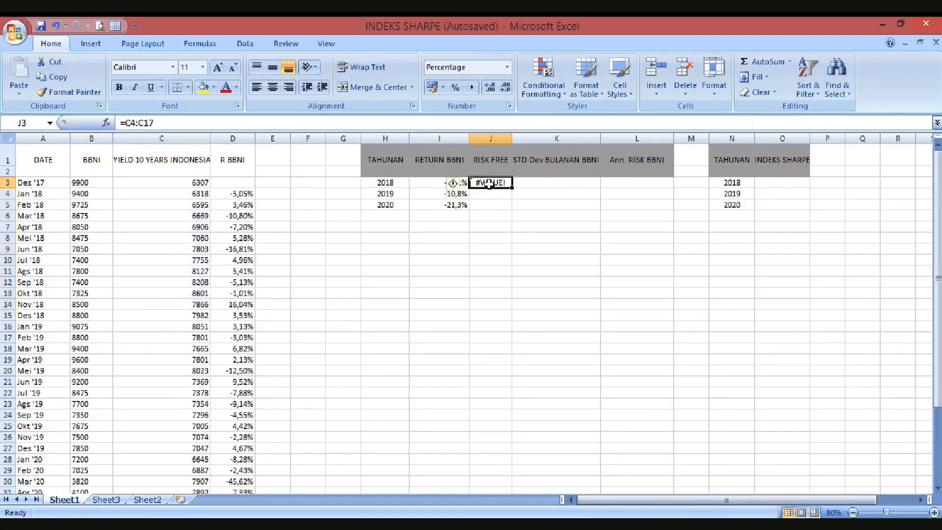
pyautogui.click(166, 123)
pyautogui.press('BackSpace')
pyautogui.press('BackSpace')
pyautogui.press('BackSpace')
pyautogui.press('BackSpace')
pyautogui.press('BackSpace')
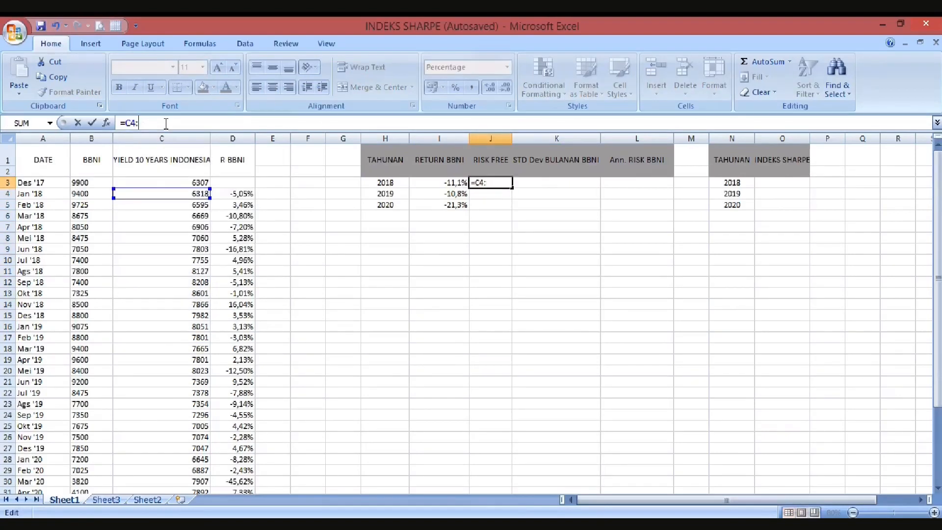
pyautogui.press('BackSpace')
pyautogui.click(184, 203)
pyautogui.press('Return')
pyautogui.moveTo(186, 194); pyautogui.dragTo(196, 277)
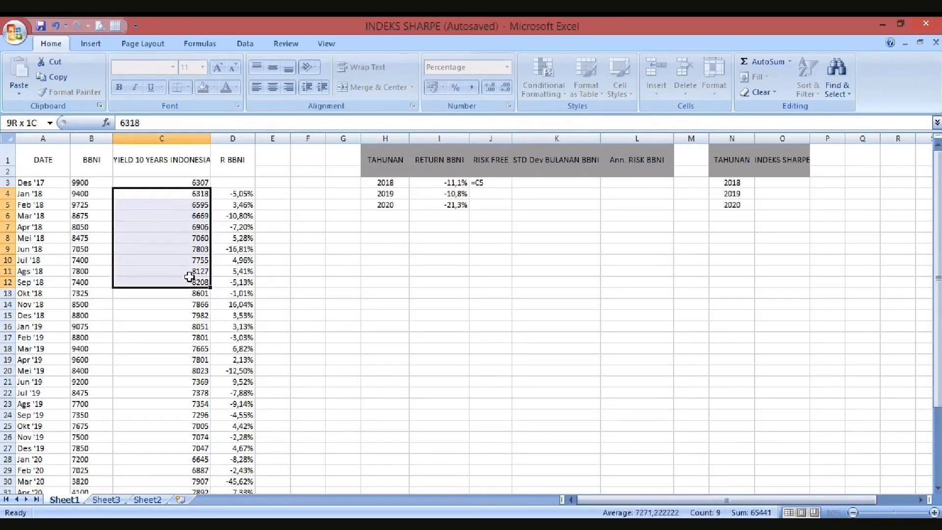
pyautogui.click(196, 282)
# - Calculate the 2018 risk-free value in J3 with the formula =AVERAGE(C4:C15)/100
pyautogui.click(506, 183)
pyautogui.click(188, 122)
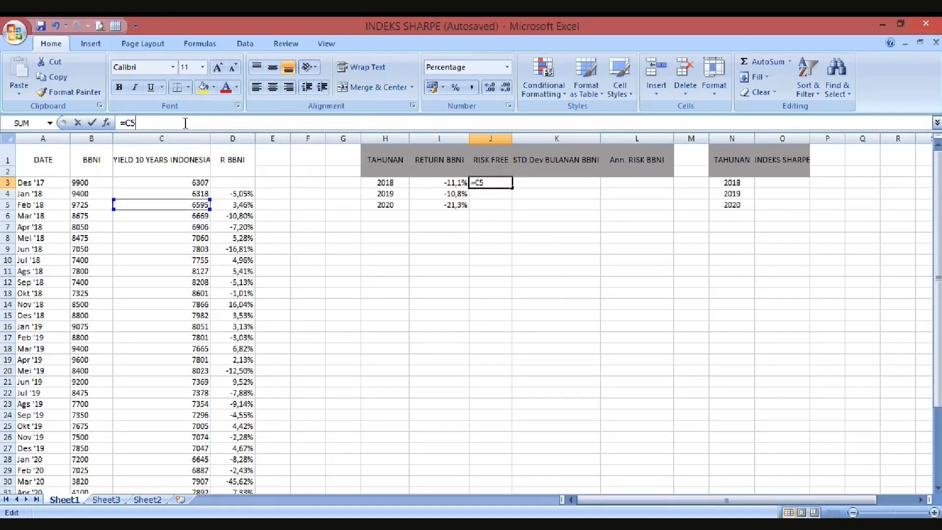
pyautogui.press('BackSpace')
pyautogui.press('BackSpace')
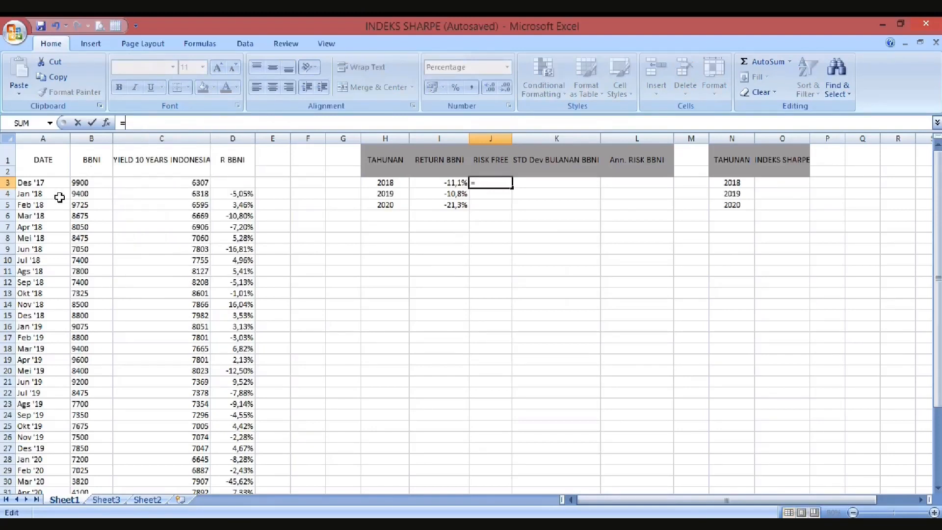
pyautogui.moveTo(149, 194); pyautogui.dragTo(155, 314)
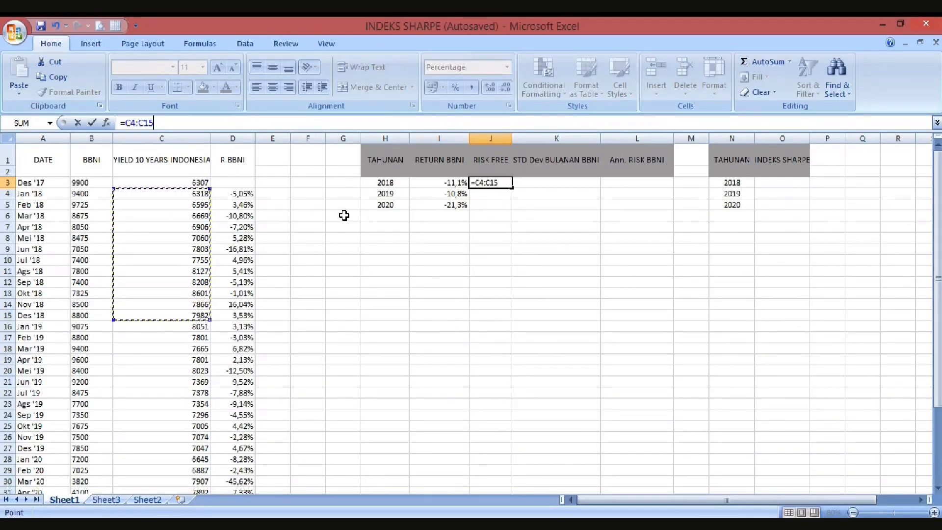
pyautogui.write('/100')
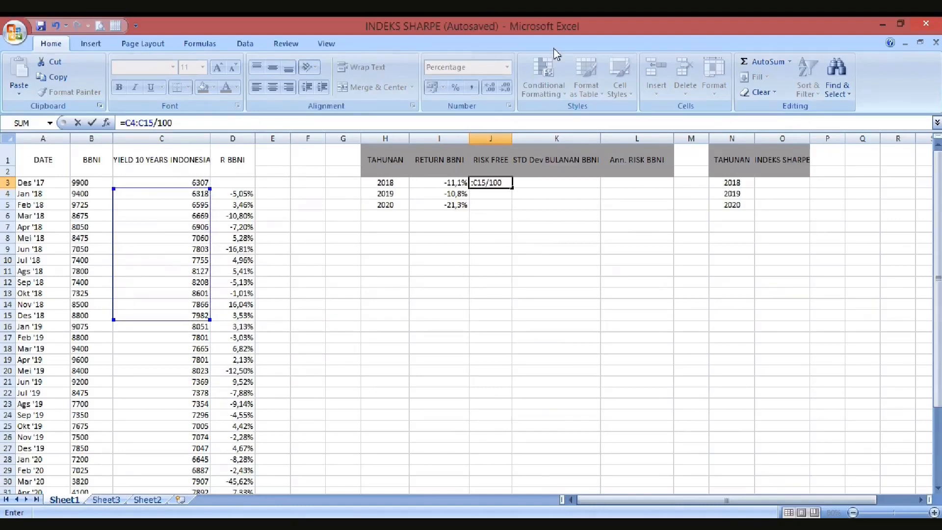
pyautogui.click(127, 124)
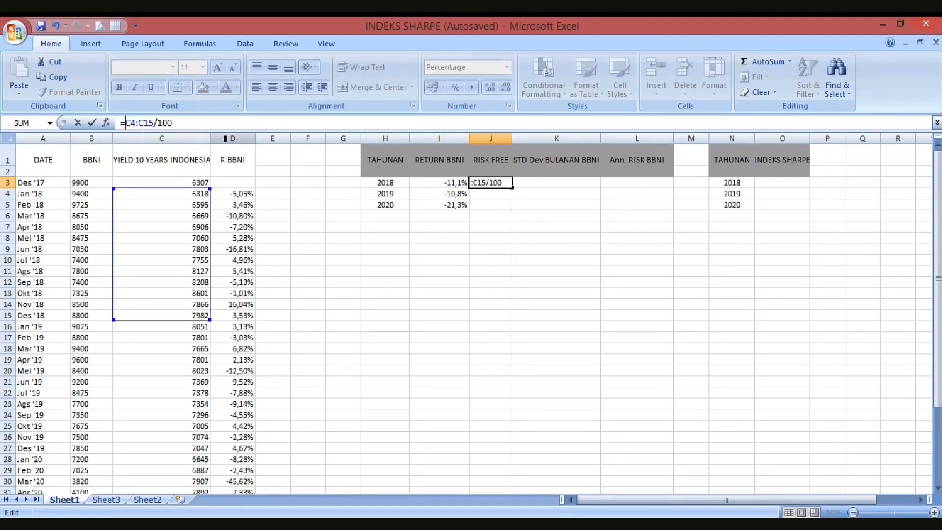
pyautogui.write('av')
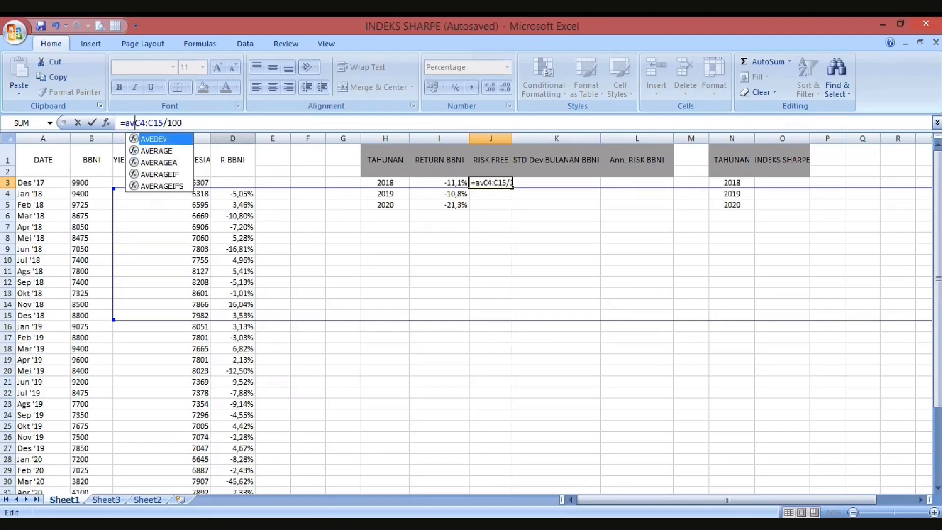
pyautogui.doubleClick(159, 149)
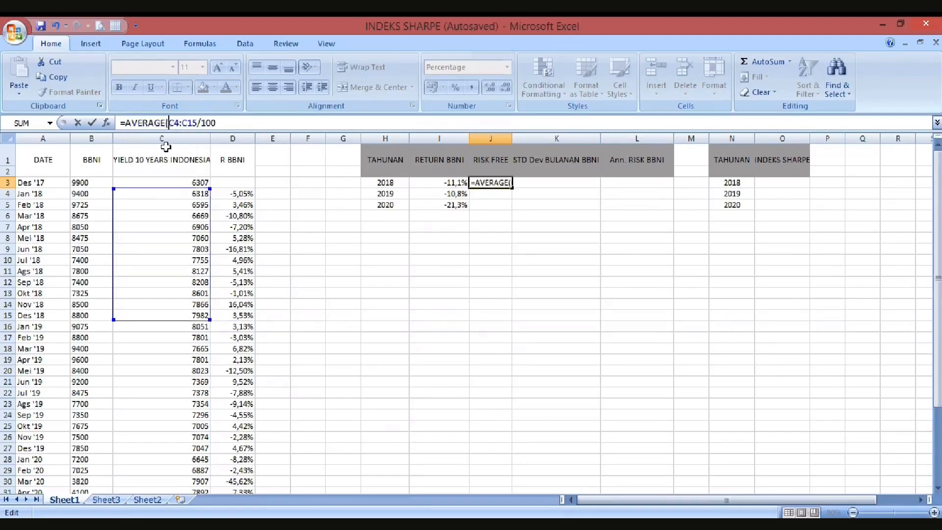
pyautogui.click(198, 123)
pyautogui.write(')')
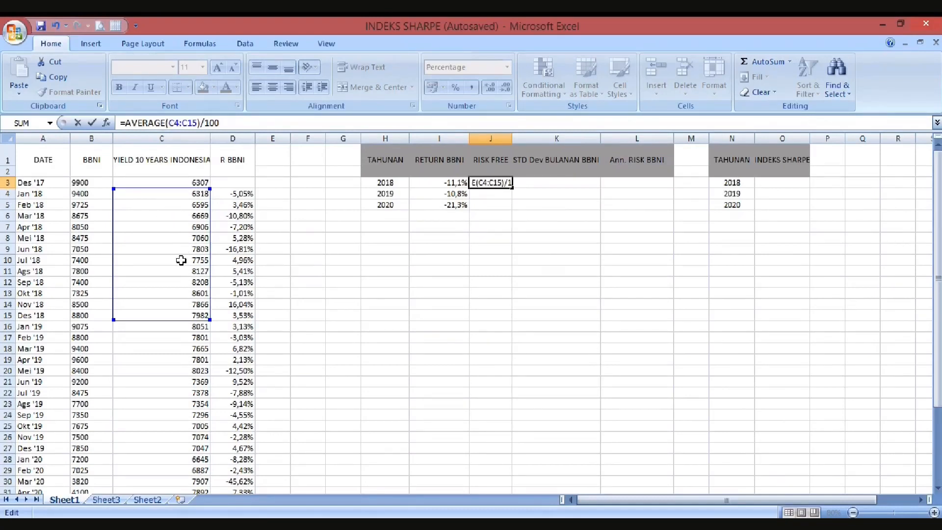
pyautogui.press('Return')
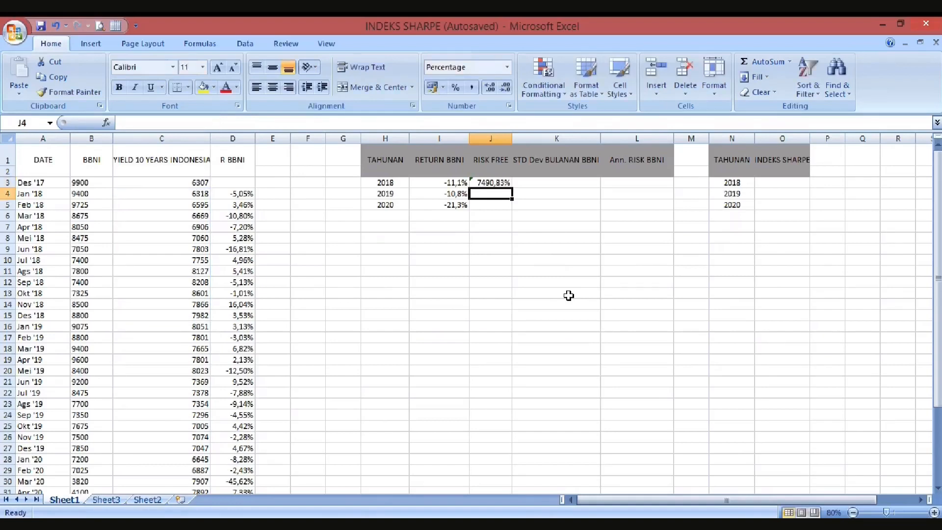
# - Reduce the 2018 risk-free value in J3 to zero decimal places
pyautogui.click(503, 182)
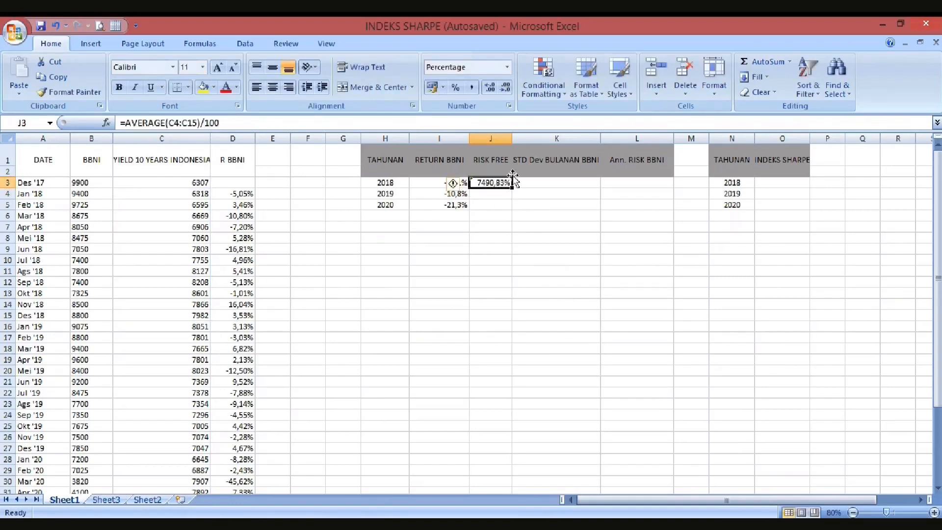
pyautogui.click(506, 88)
pyautogui.click(506, 87)
# - Calculate the 2019 risk-free value in J4 with the formula =AVERAGE(C16:C27)/100
pyautogui.click(507, 194)
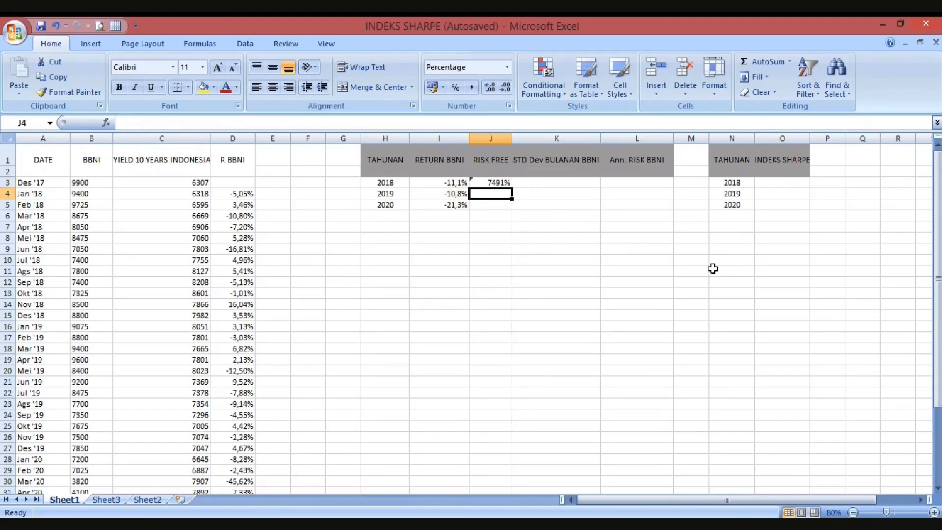
pyautogui.write('=')
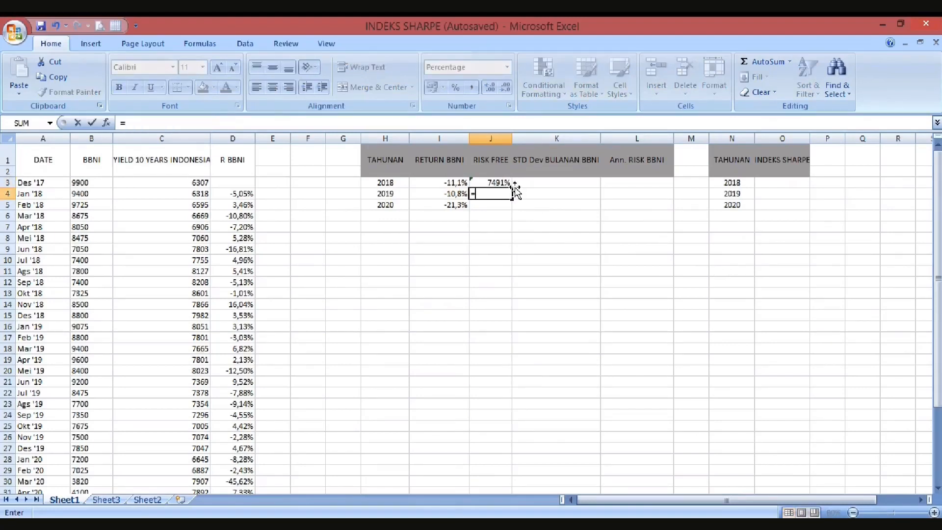
pyautogui.write('av')
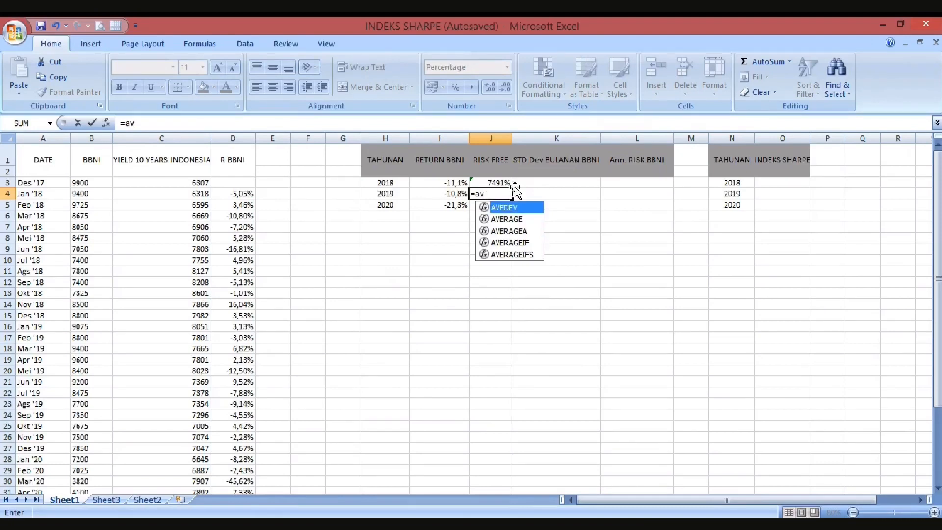
pyautogui.doubleClick(512, 216)
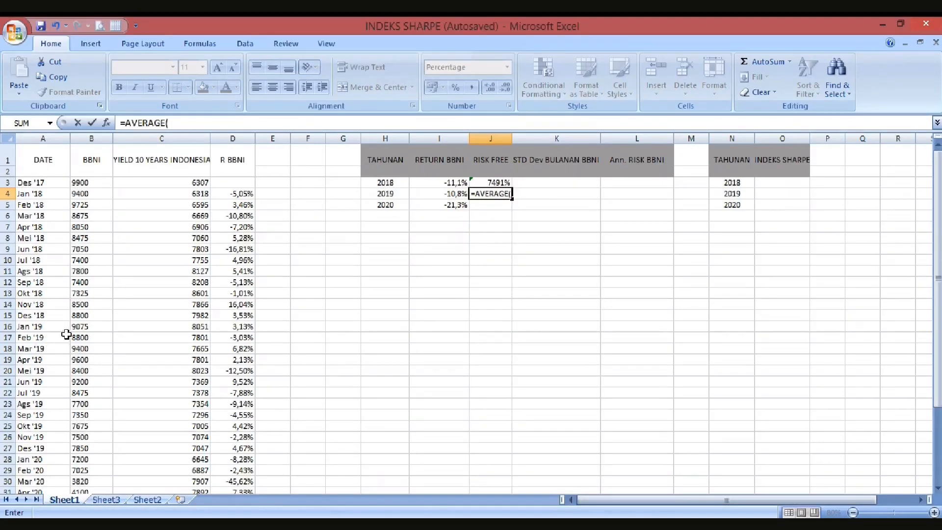
pyautogui.moveTo(158, 326); pyautogui.dragTo(167, 450)
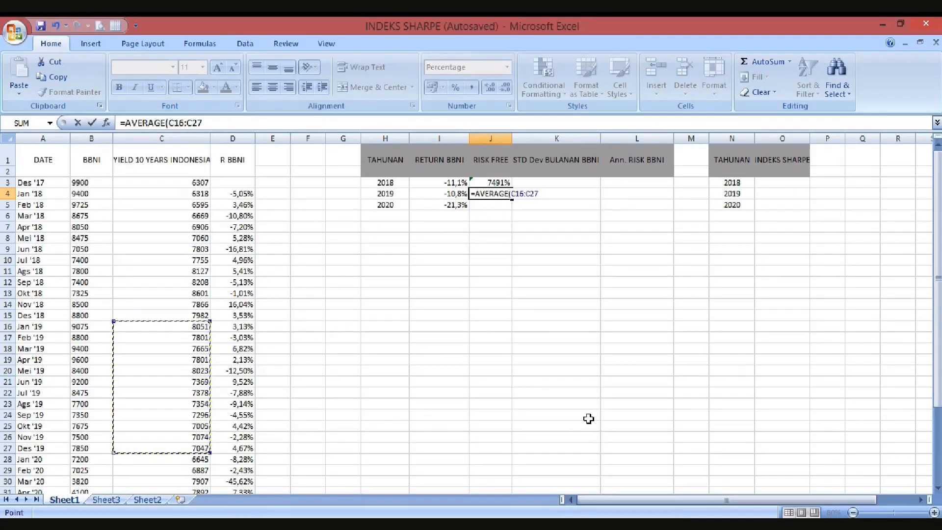
pyautogui.write(')/100')
pyautogui.press('Return')
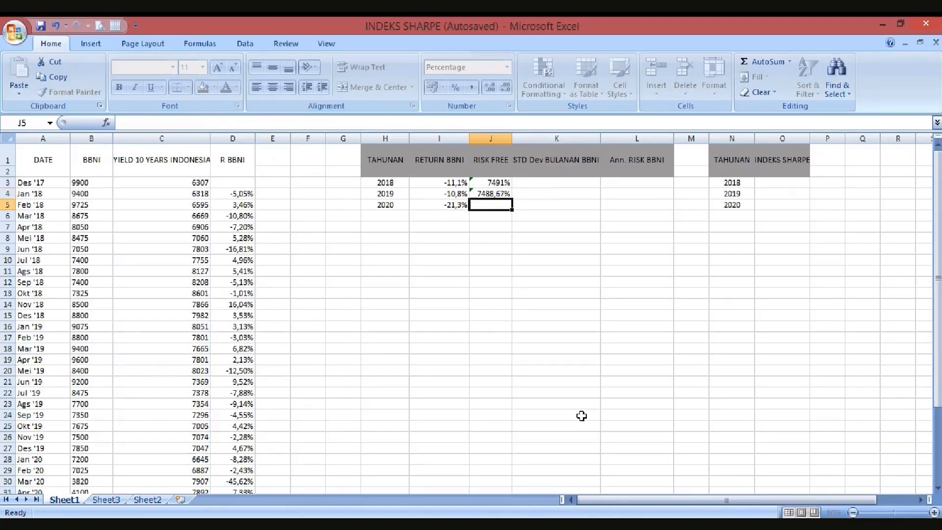
# - Reduce the 2019 risk-free value in J4 to zero decimal places
pyautogui.scroll(-1, 465, 180)
pyautogui.scroll(1, 466, 180)
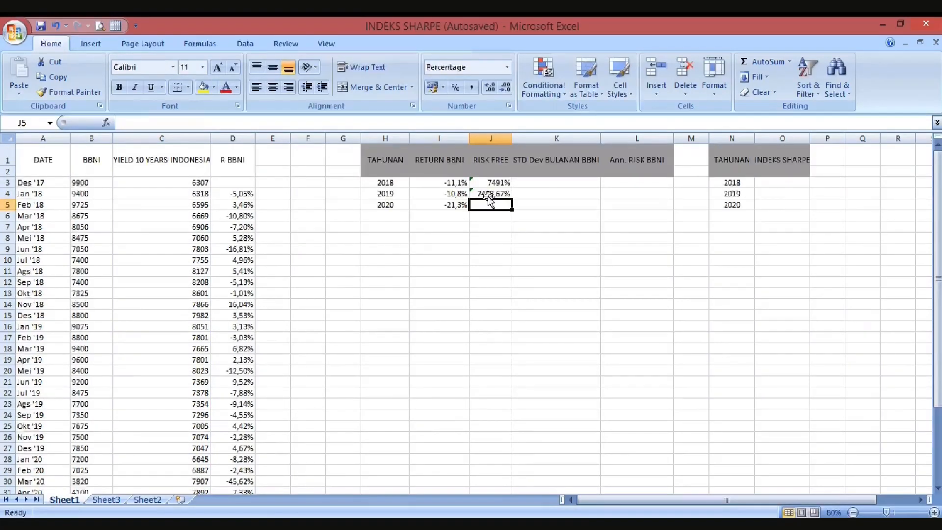
pyautogui.click(492, 194)
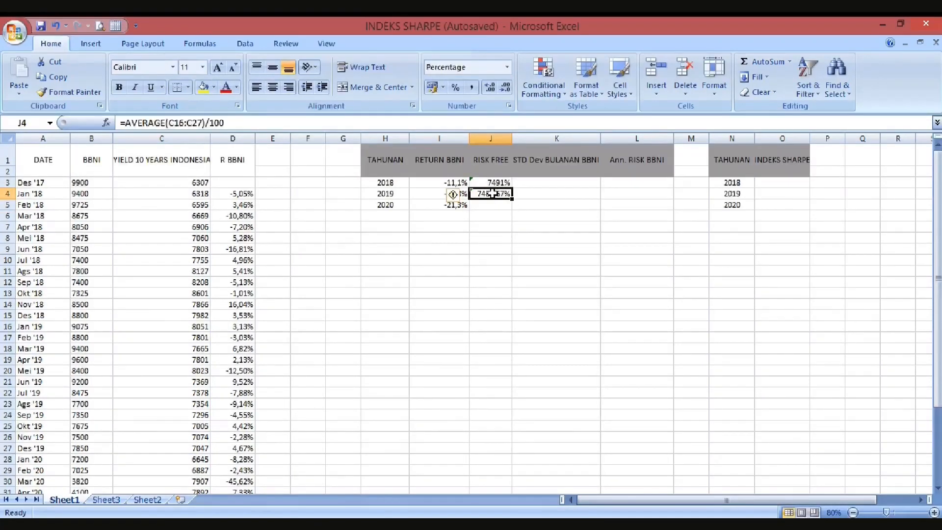
pyautogui.click(504, 90)
pyautogui.click(504, 91)
pyautogui.click(496, 215)
# - Calculate the 2020 risk-free value in J5 with the formula =AVERAGE(C28:C39)/100
pyautogui.click(495, 204)
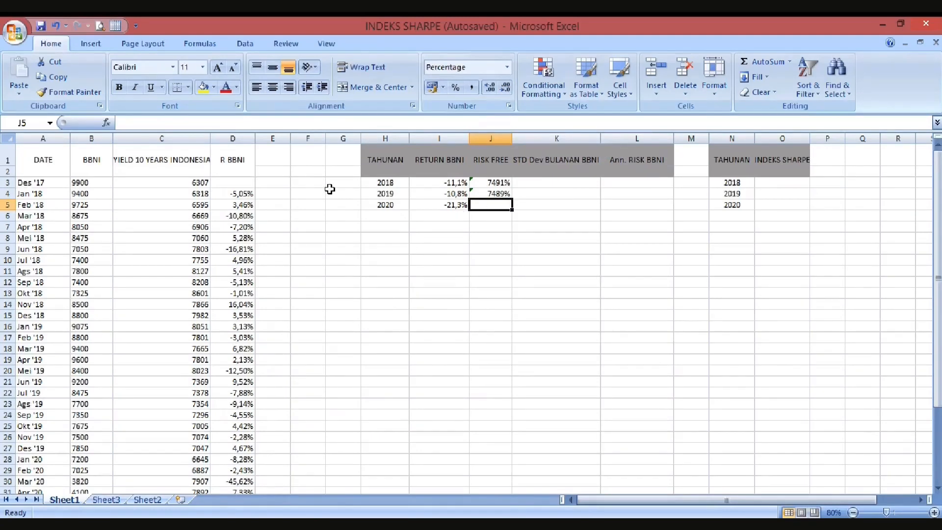
pyautogui.write('=ave')
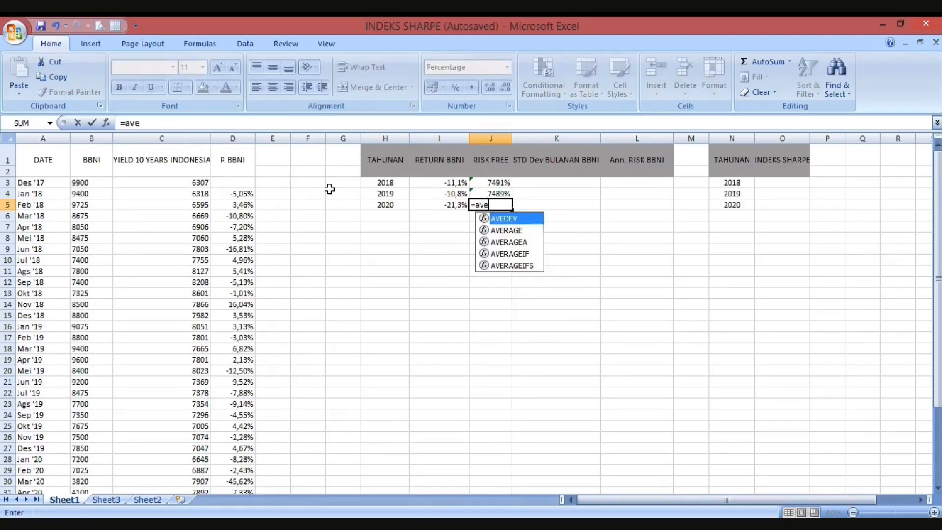
pyautogui.doubleClick(491, 231)
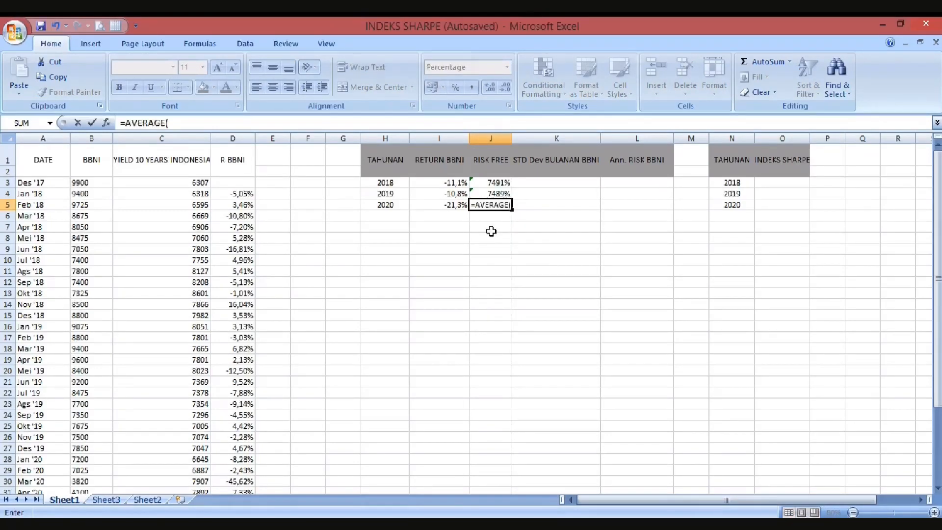
pyautogui.scroll(-2, 124, 459)
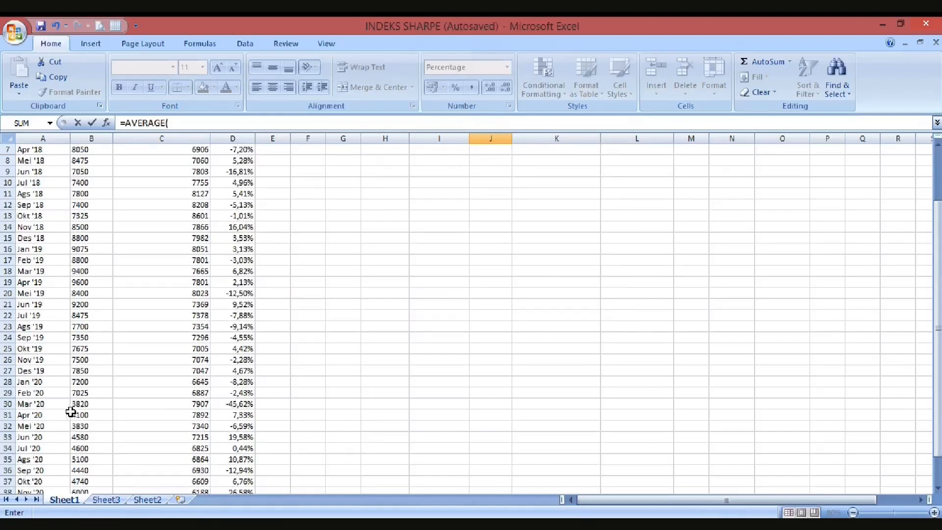
pyautogui.moveTo(142, 380); pyautogui.dragTo(157, 472)
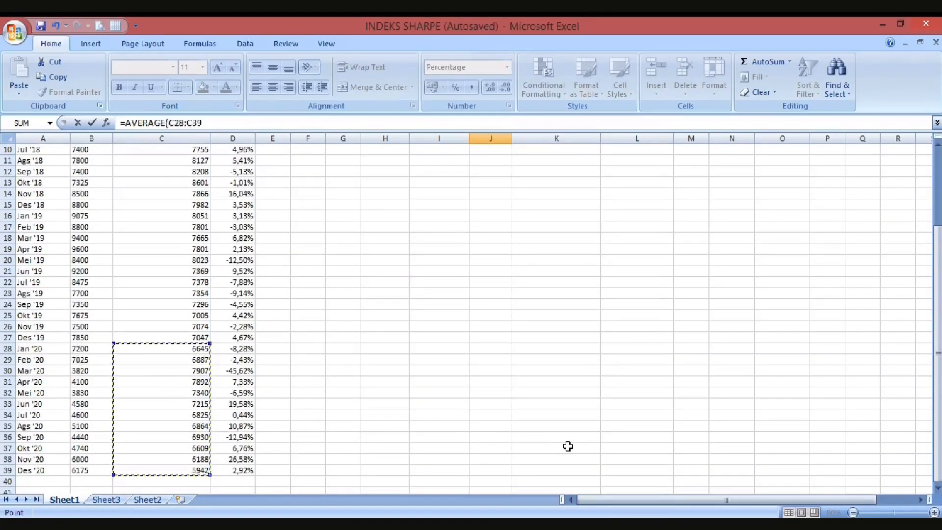
pyautogui.write(')/100')
pyautogui.press('Return')
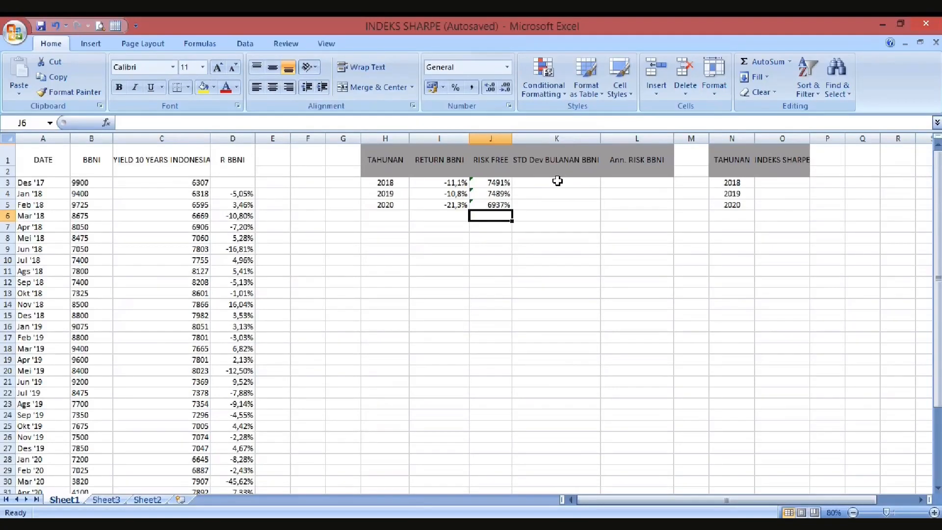
# - Calculate the 2018 monthly standard deviation of BBNI returns in K3 with the formula =STDEVA(D4:D15)
pyautogui.click(554, 181)
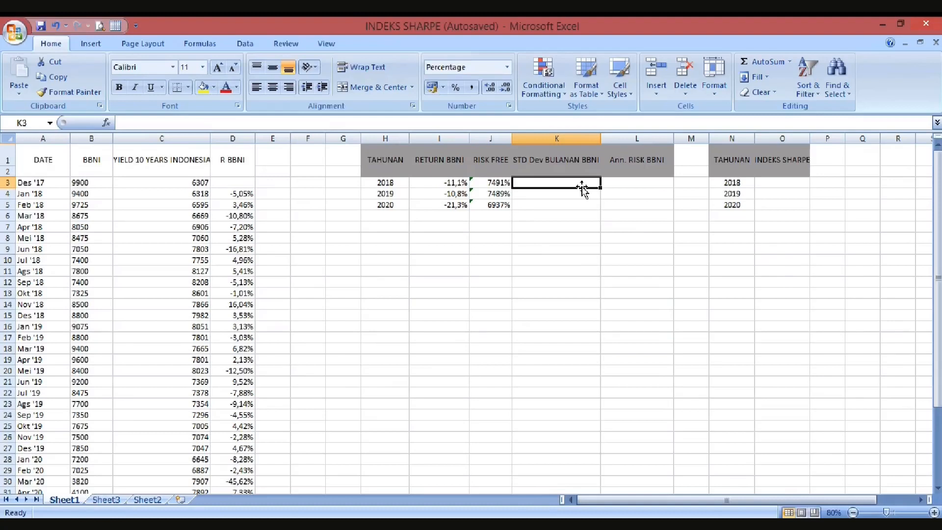
pyautogui.write('=stde')
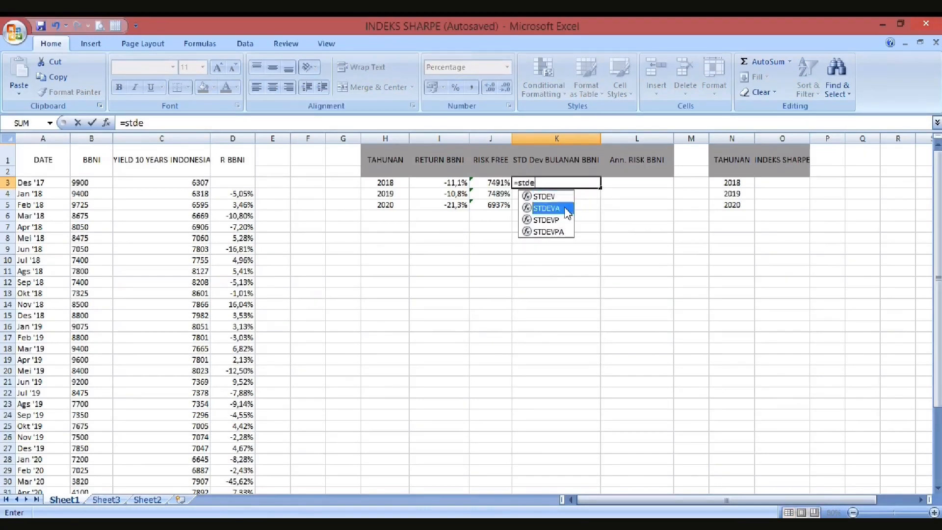
pyautogui.doubleClick(529, 208)
pyautogui.click(237, 195)
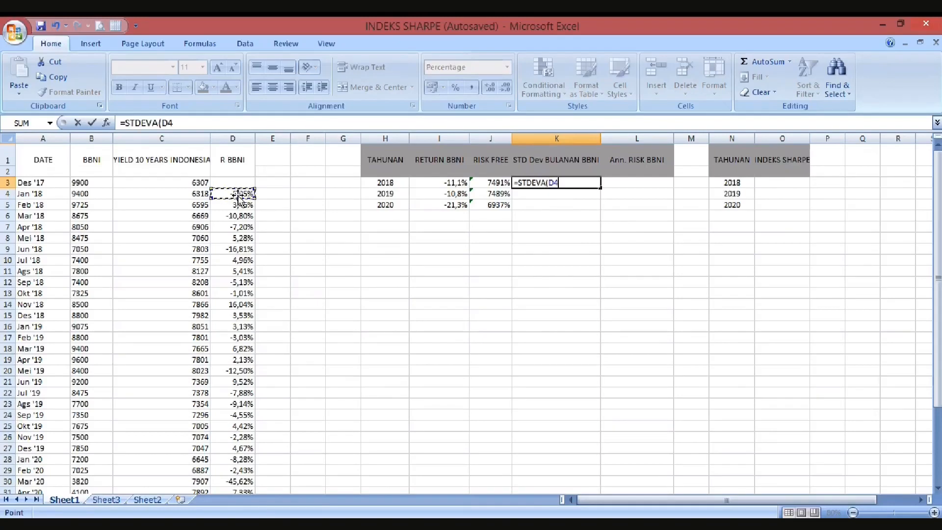
pyautogui.moveTo(238, 194); pyautogui.dragTo(250, 320)
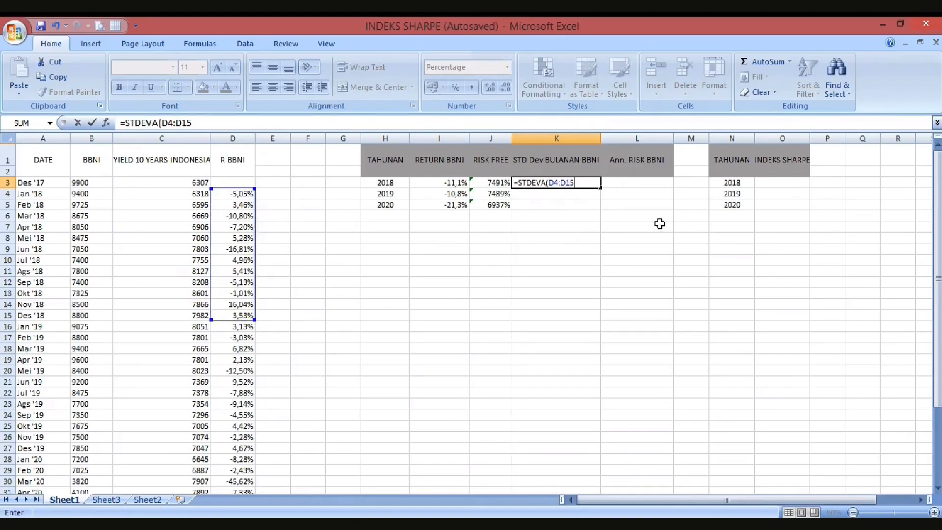
pyautogui.press('Return')
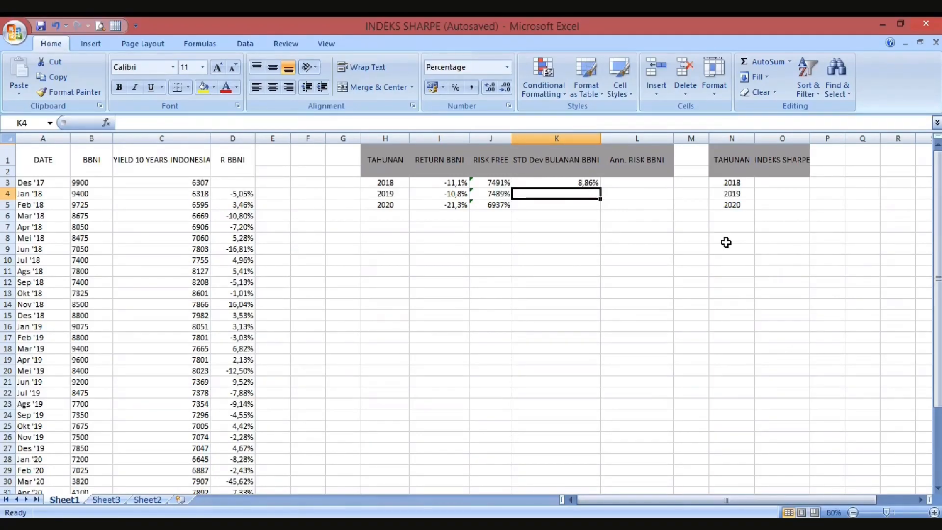
# - Try to calculate the 2019 monthly standard deviation in K4 with the formula =STDEVA(C16:C27)
pyautogui.write('=')
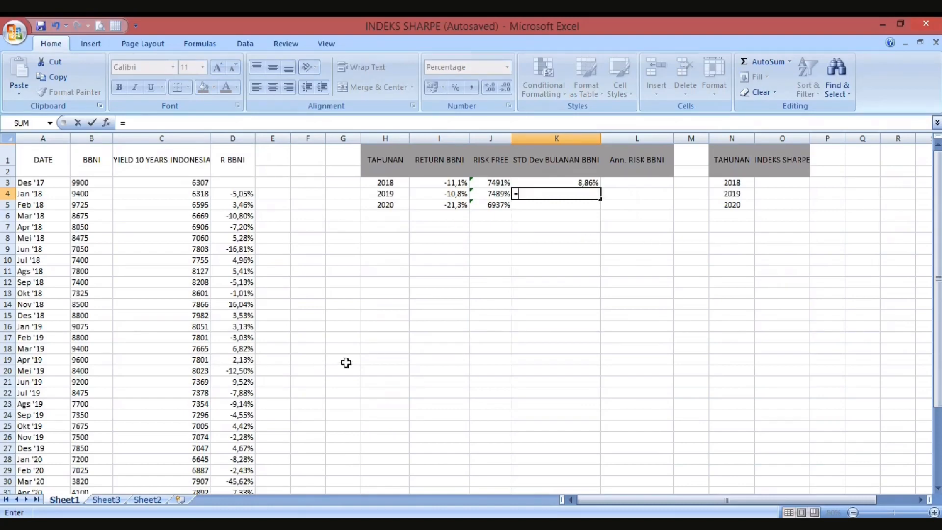
pyautogui.write('std')
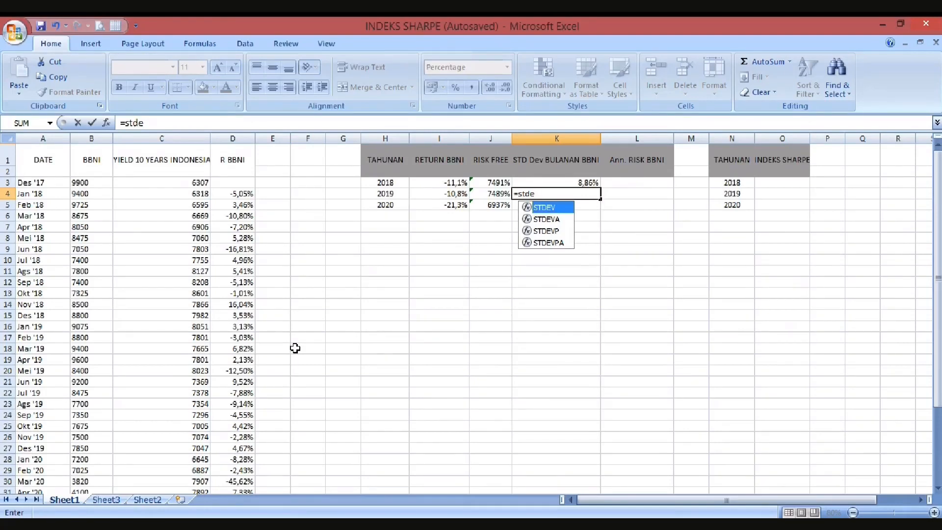
pyautogui.write('e')
pyautogui.doubleClick(546, 219)
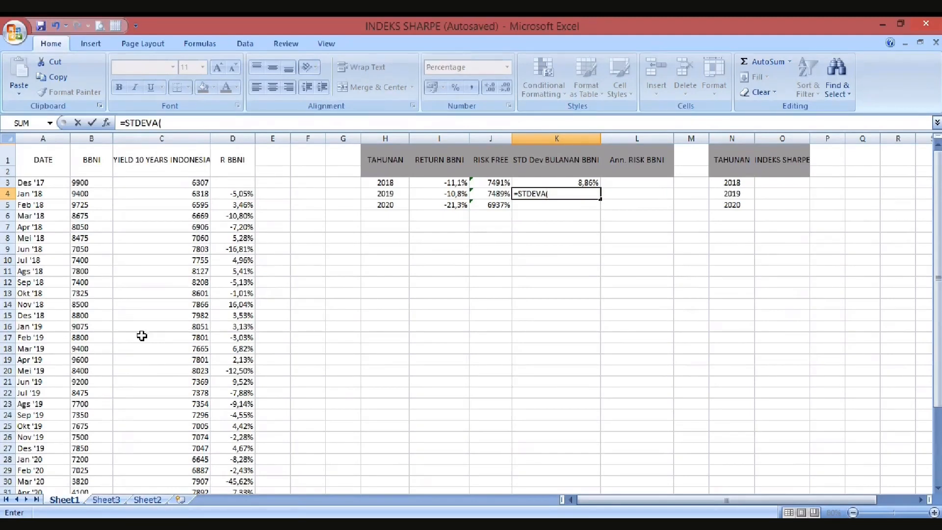
pyautogui.moveTo(158, 326); pyautogui.dragTo(178, 448)
pyautogui.press('Return')
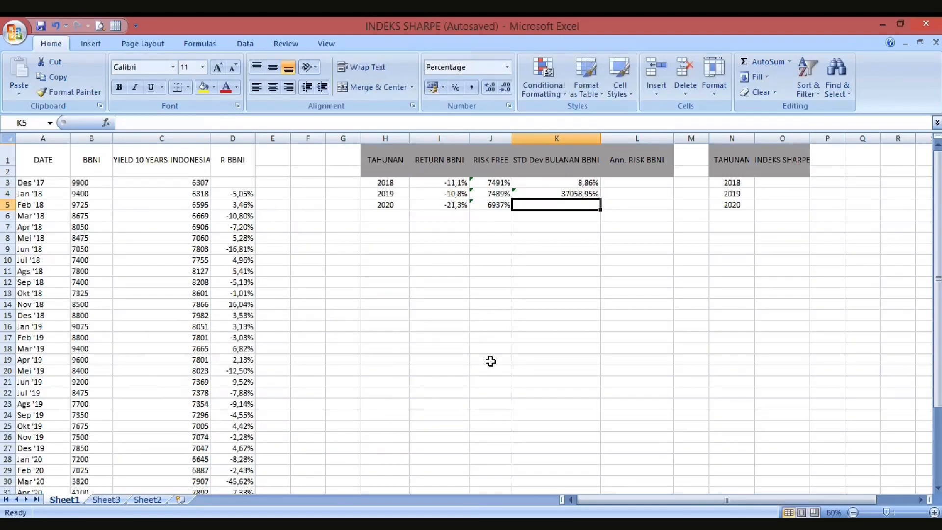
# - Try to replace the 2019 standard deviation formula in K4 with the range reference =D17:D26
pyautogui.click(582, 192)
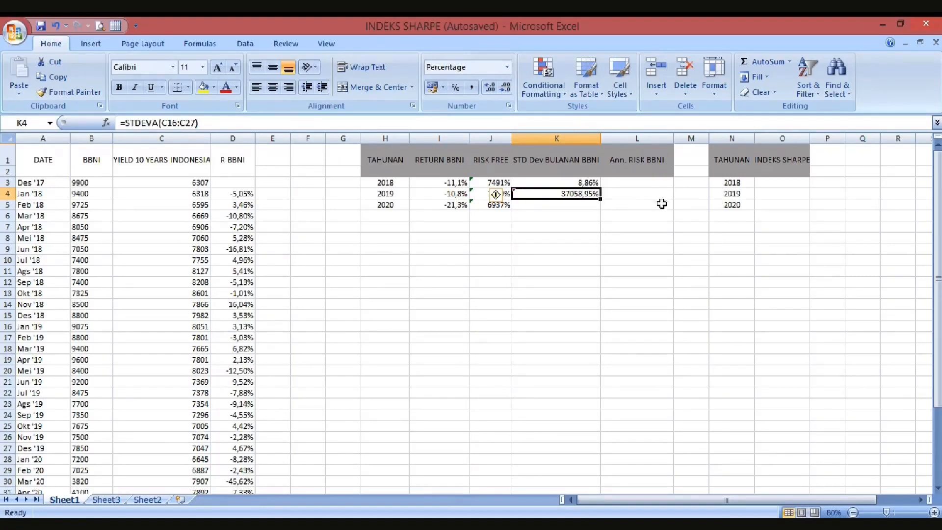
pyautogui.write('=')
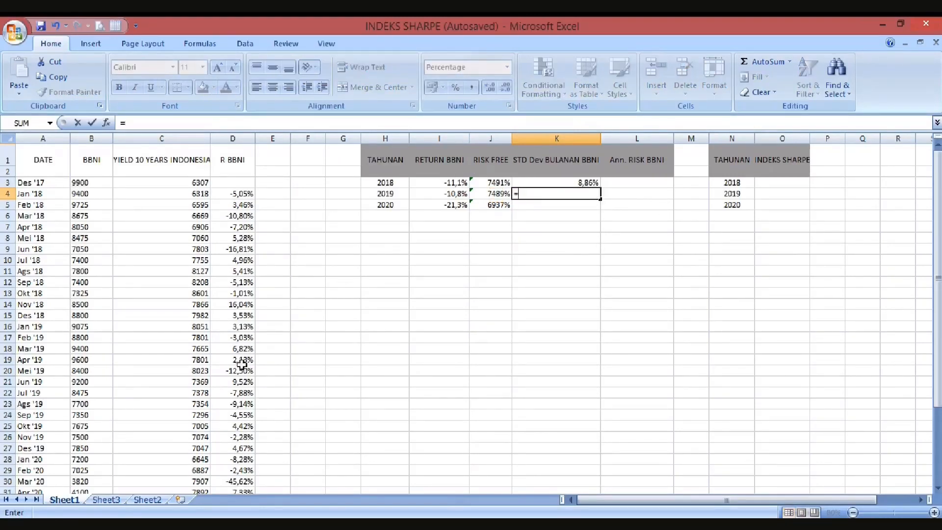
pyautogui.moveTo(241, 329); pyautogui.dragTo(244, 444)
pyautogui.moveTo(228, 328); pyautogui.dragTo(235, 357)
pyautogui.click(581, 197)
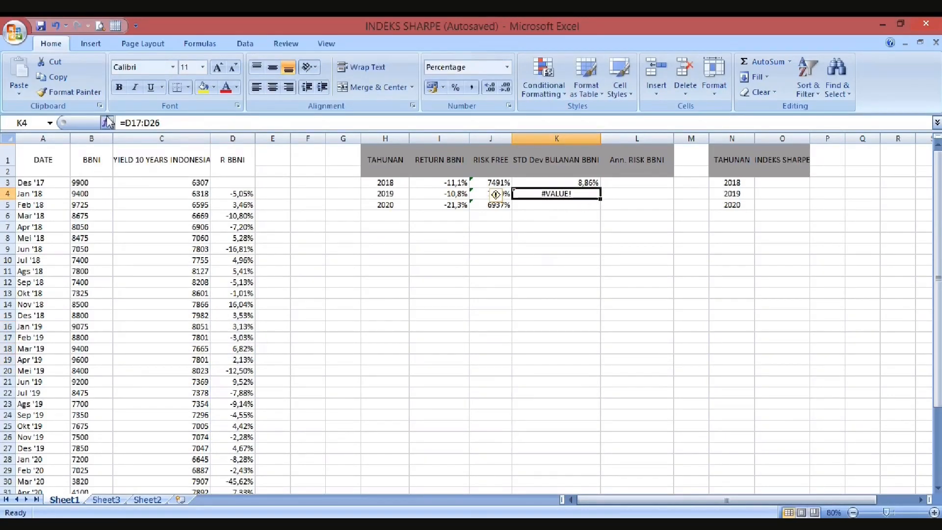
# - Replace the content of K4 with =STDEVA(D16:D27) to calculate the 2019 monthly standard deviation of BBNI returns
pyautogui.click(167, 123)
pyautogui.press('BackSpace')
pyautogui.press('BackSpace')
pyautogui.press('BackSpace')
pyautogui.press('BackSpace')
pyautogui.press('BackSpace')
pyautogui.press('BackSpace')
pyautogui.press('BackSpace')
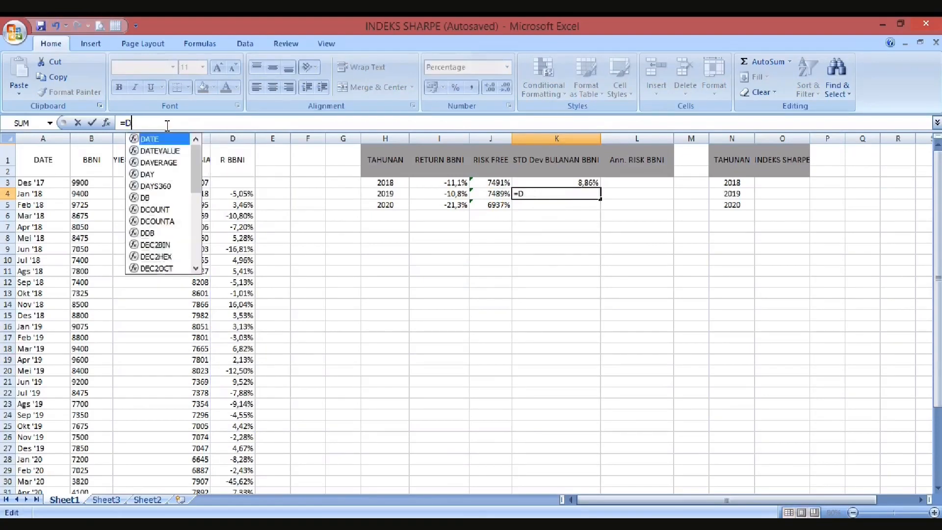
pyautogui.write('=')
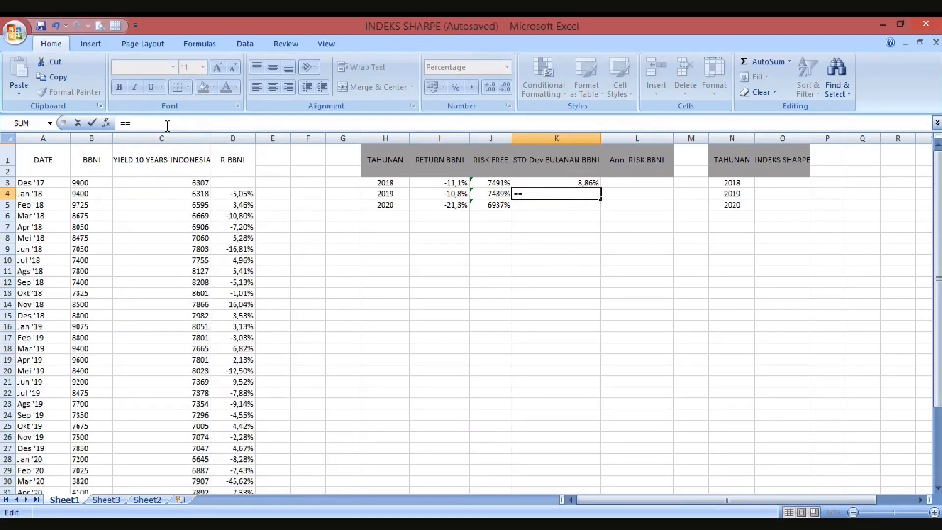
pyautogui.press('BackSpace')
pyautogui.write('stde')
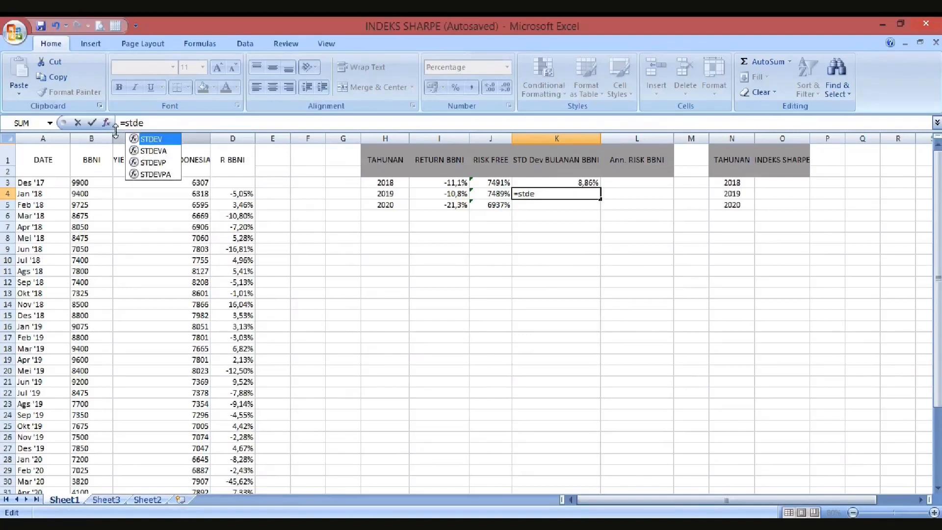
pyautogui.doubleClick(147, 150)
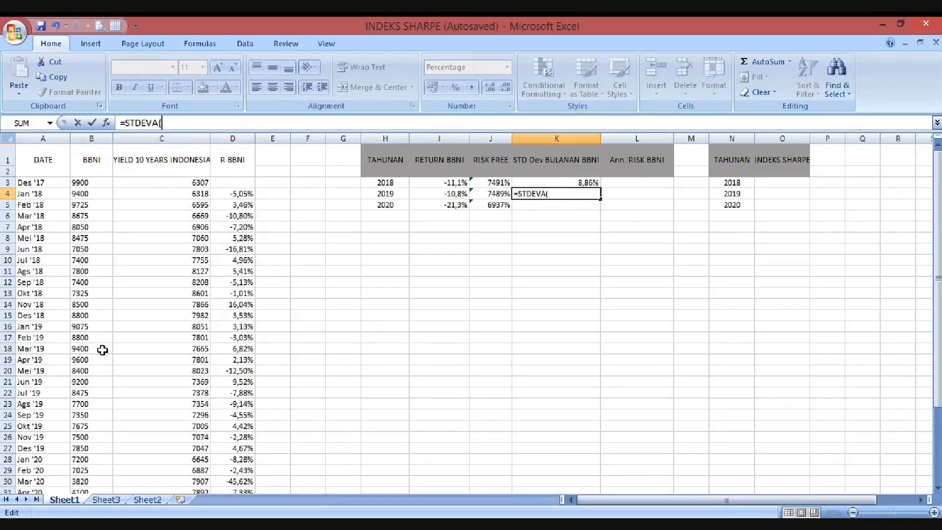
pyautogui.click(248, 327)
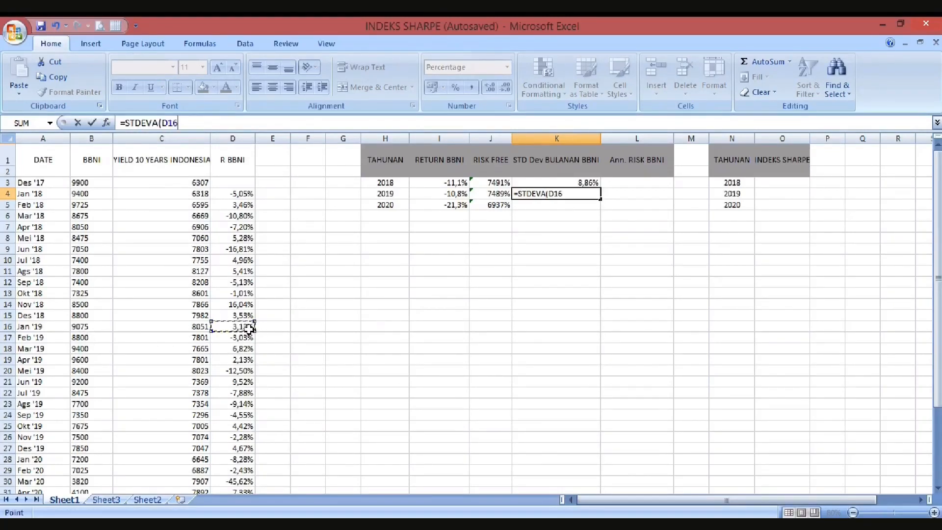
pyautogui.moveTo(249, 329); pyautogui.dragTo(245, 450)
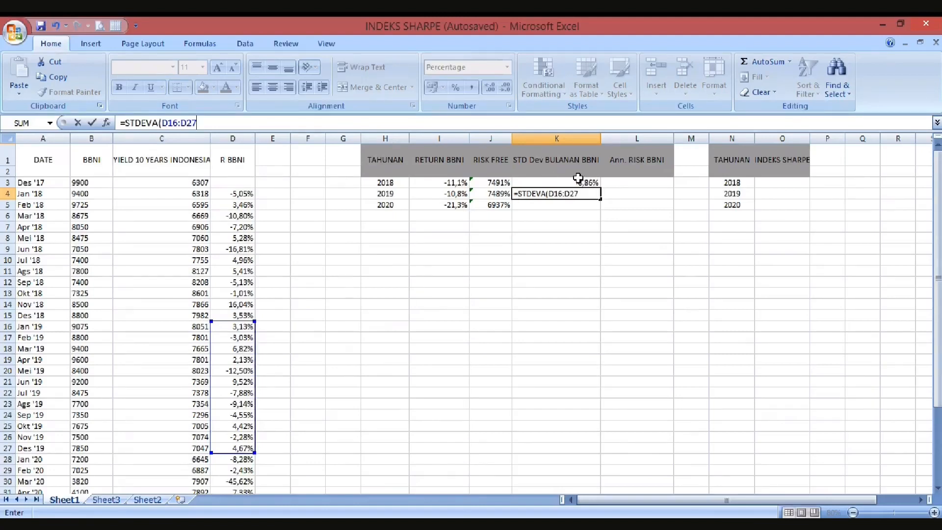
pyautogui.press('Return')
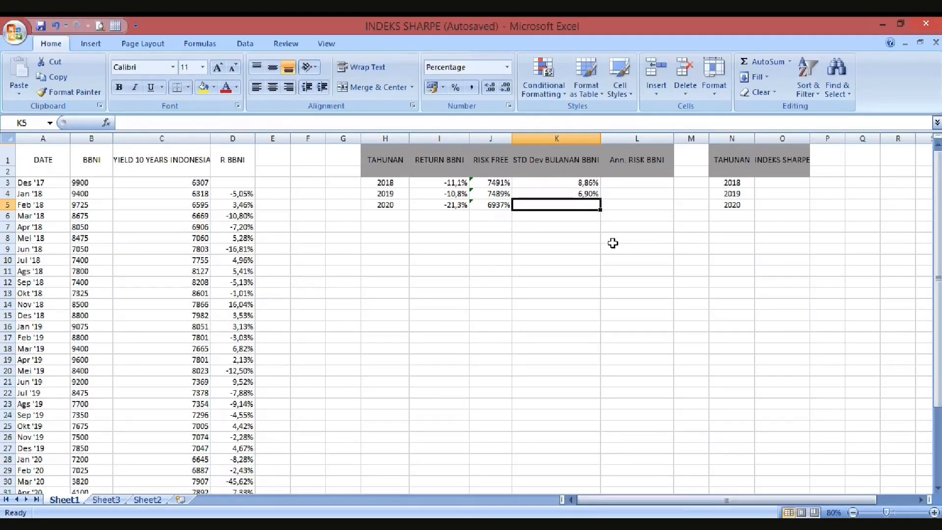
# - Calculate the 2020 monthly standard deviation in K5 with STDEVA over the January to December 2020 BBNI returns in column D
pyautogui.write('=stde')
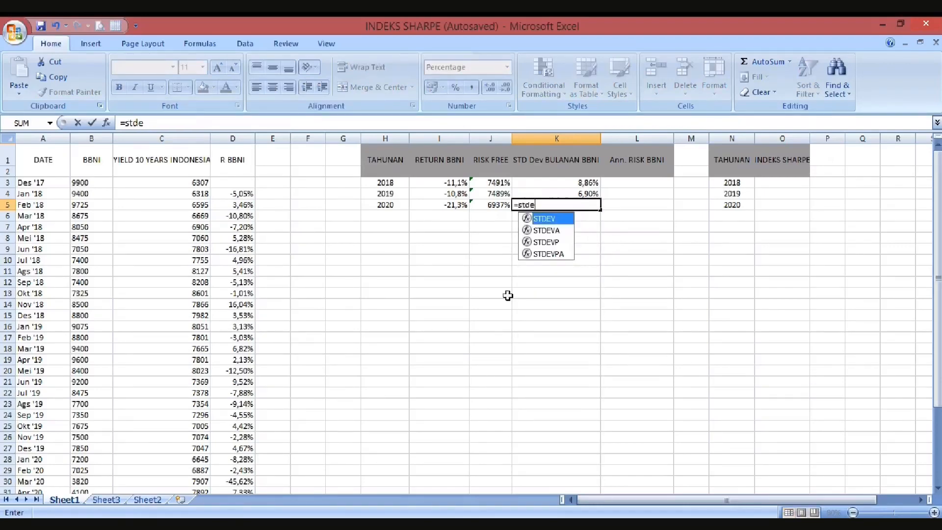
pyautogui.click(552, 231)
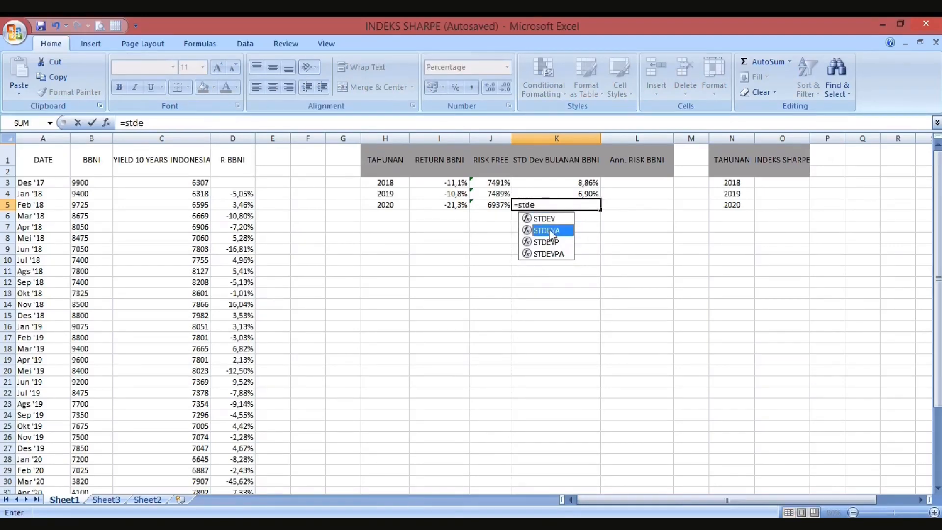
pyautogui.doubleClick(552, 231)
pyautogui.scroll(-1, 217, 440)
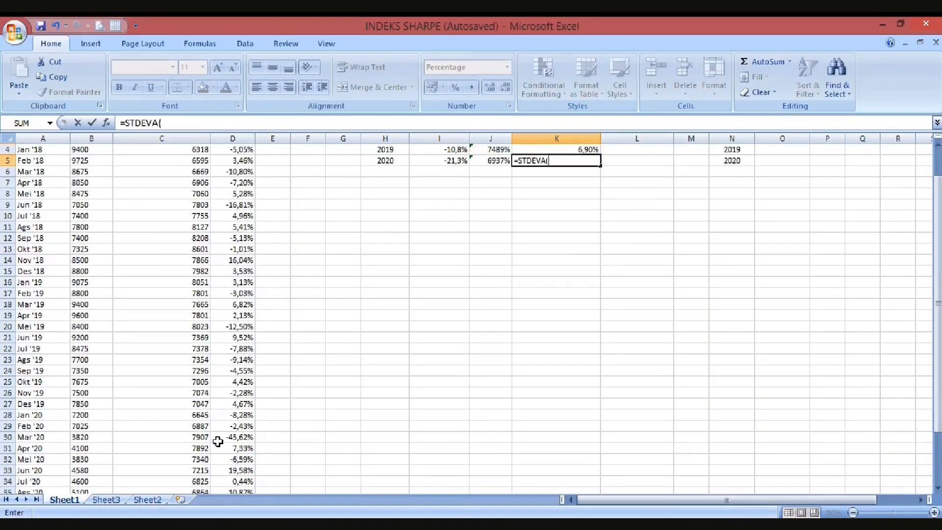
pyautogui.scroll(1, 218, 436)
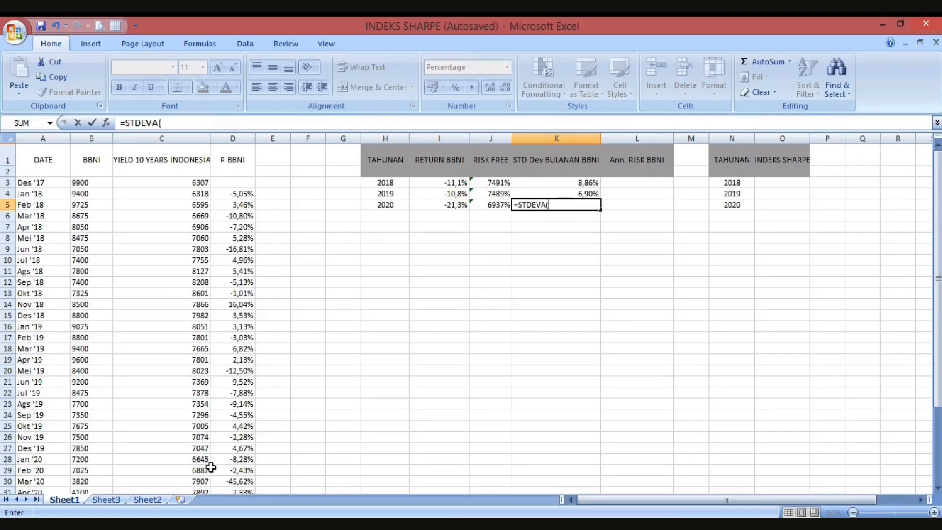
pyautogui.scroll(-2, 204, 466)
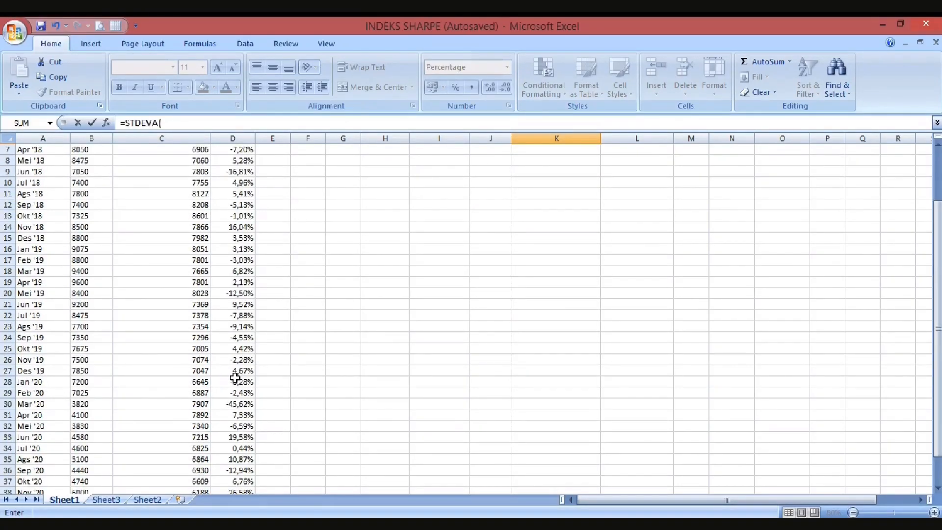
pyautogui.moveTo(237, 381); pyautogui.dragTo(245, 471)
pyautogui.press('Return')
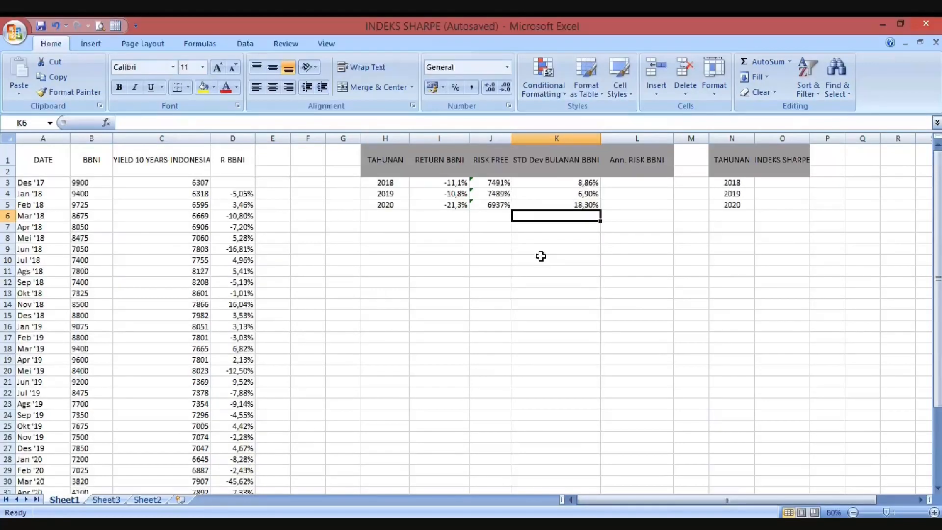
# - Calculate the 2018 annualised BBNI risk in L3 with the formula =K3*12^0,5 and fill it down to L5
pyautogui.click(623, 181)
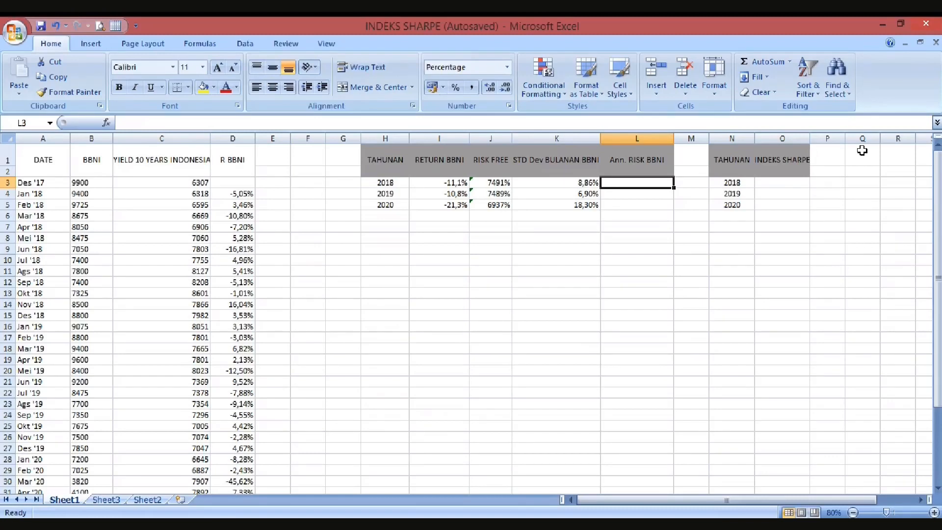
pyautogui.write('=')
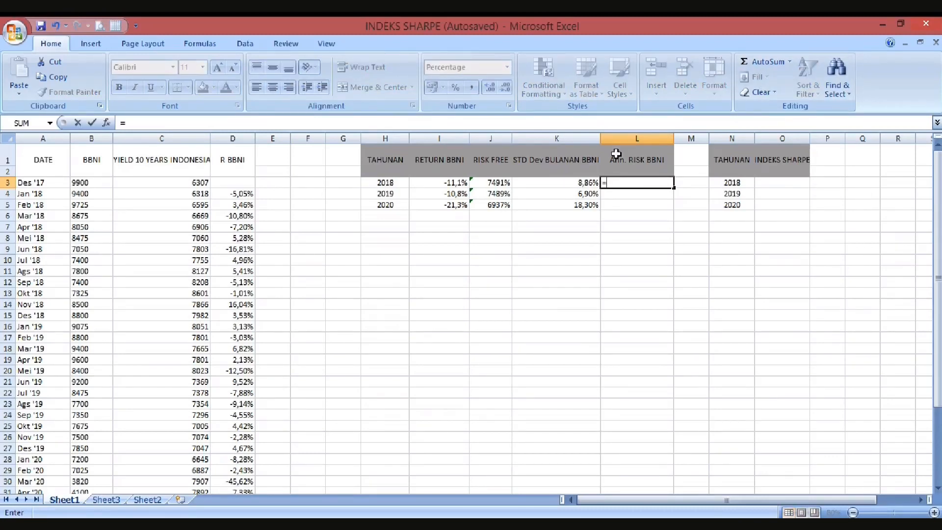
pyautogui.click(582, 184)
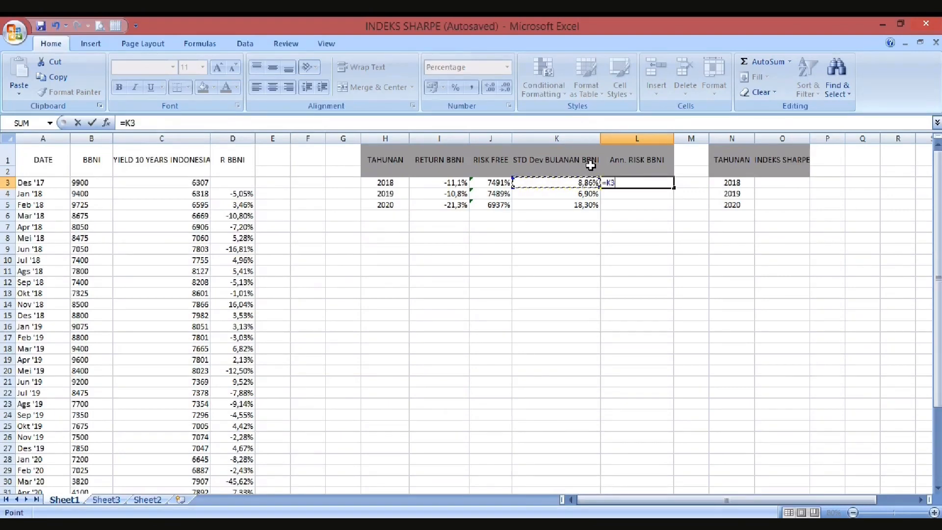
pyautogui.write('*')
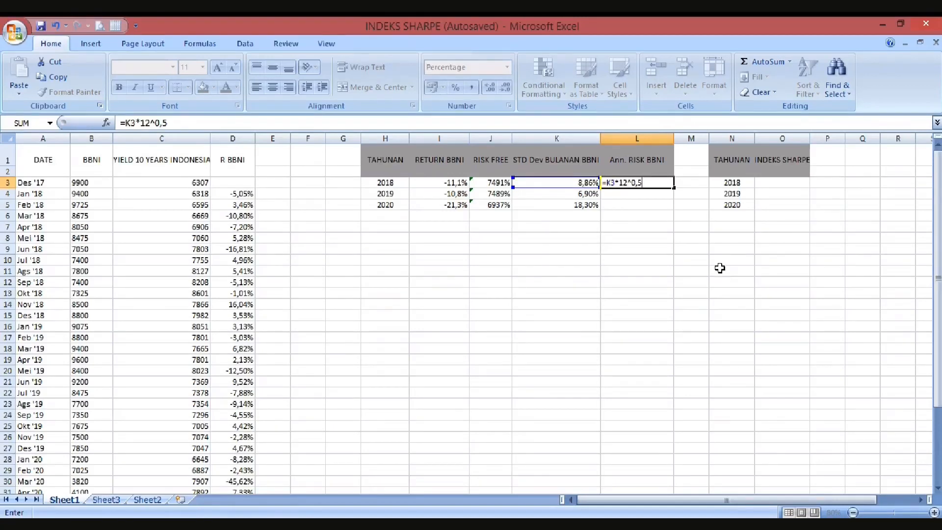
pyautogui.press('Return')
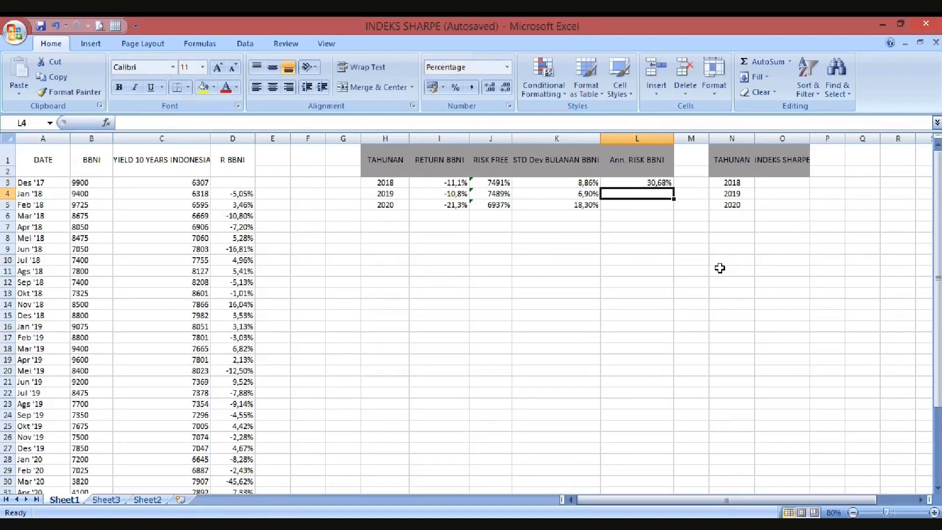
pyautogui.click(657, 183)
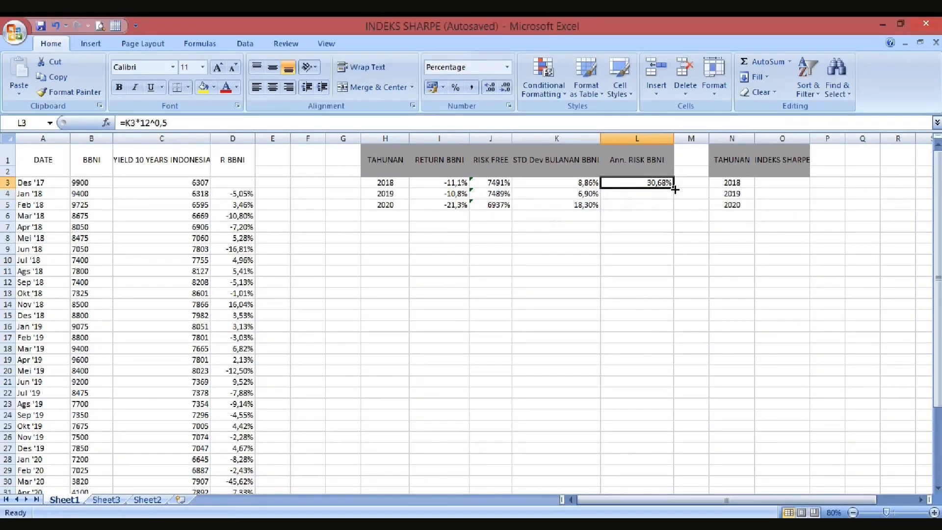
pyautogui.moveTo(675, 190); pyautogui.dragTo(672, 211)
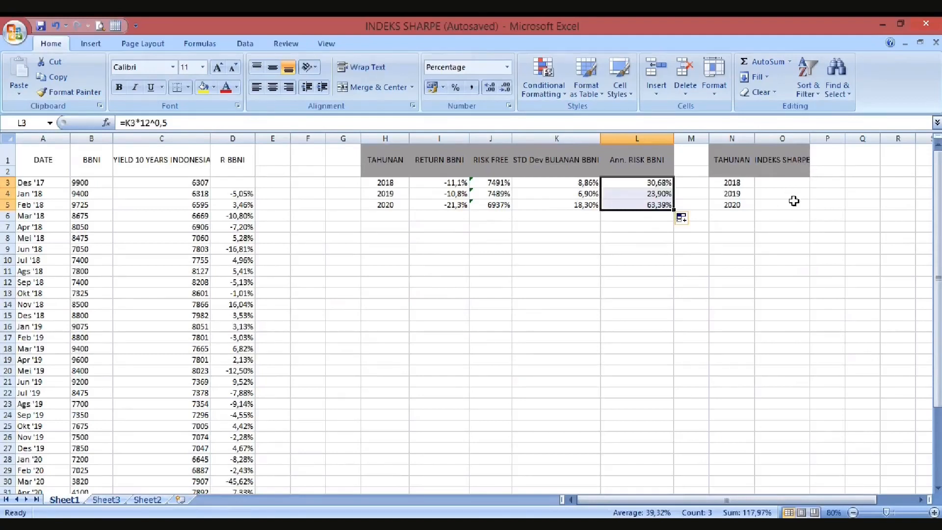
# - Calculate the 2018 Sharpe index in O3 with the formula =I3-J3/L3
pyautogui.click(784, 183)
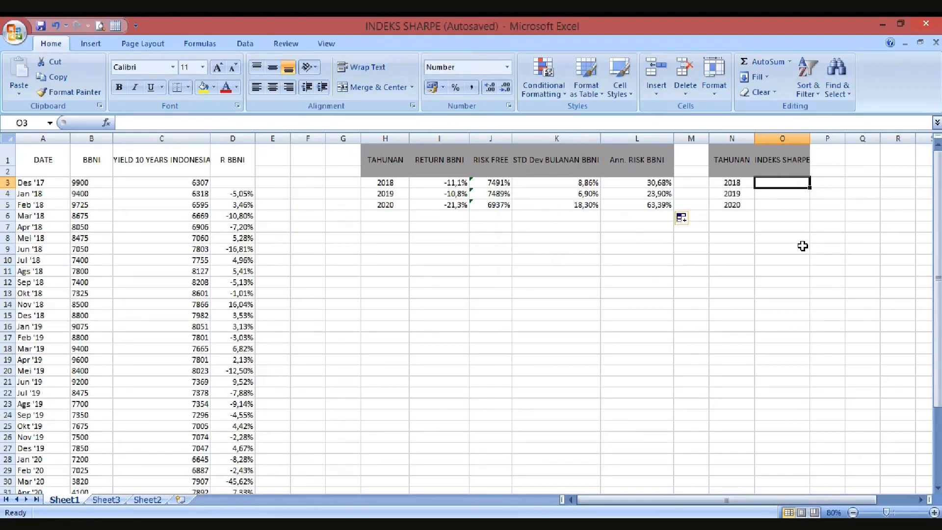
pyautogui.write('=')
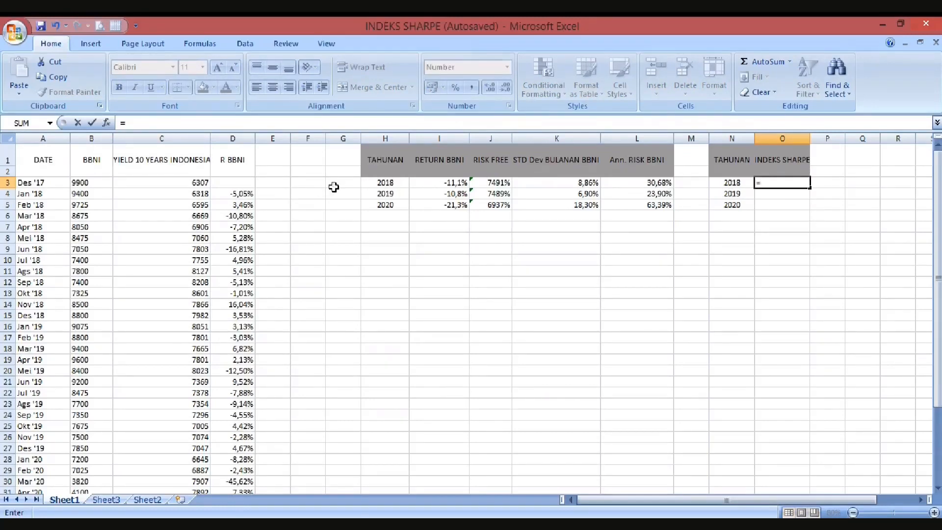
pyautogui.click(462, 181)
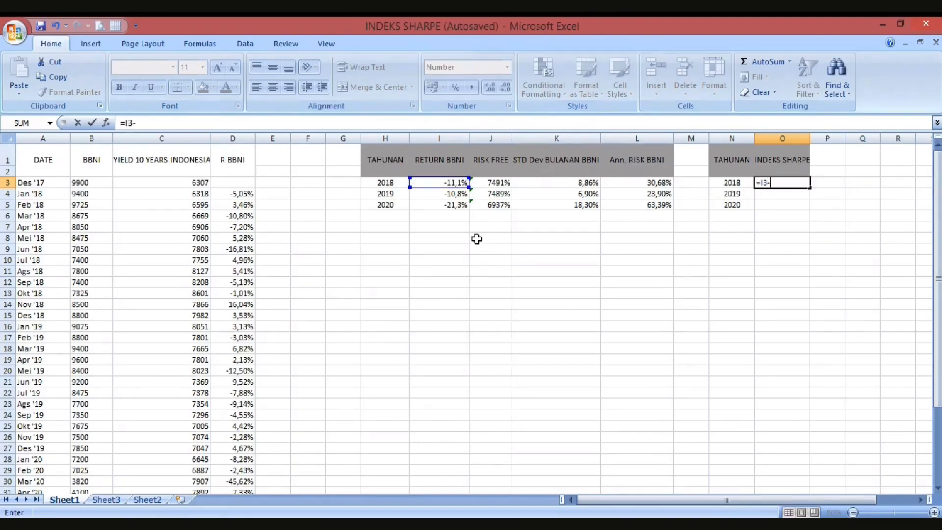
pyautogui.click(496, 183)
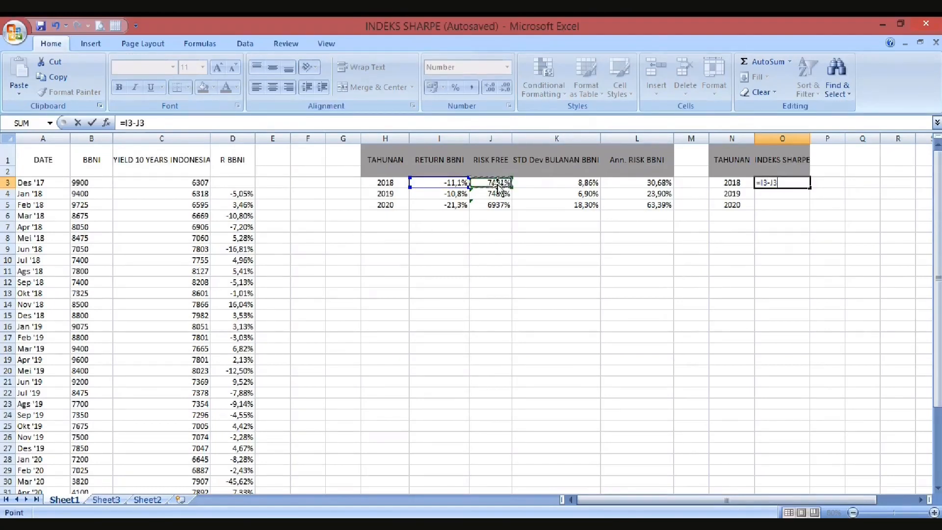
pyautogui.write('/')
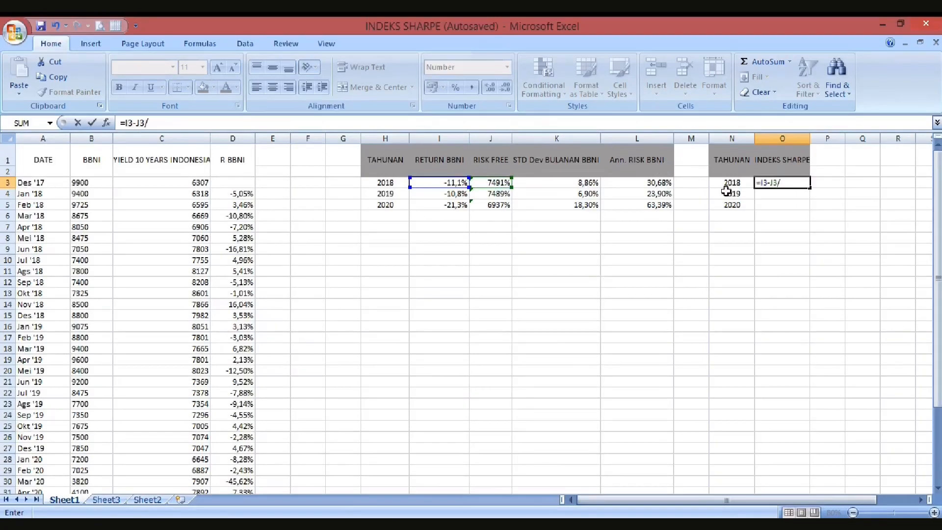
pyautogui.click(620, 185)
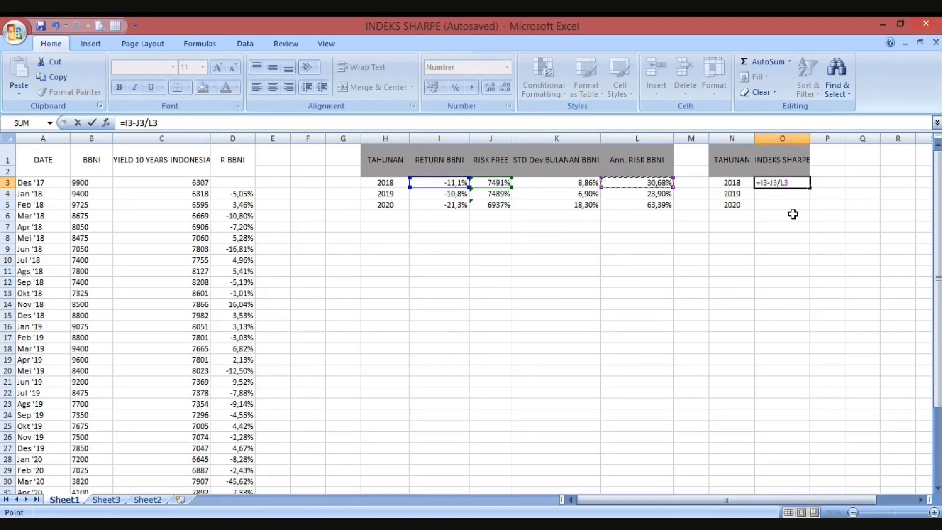
pyautogui.press('Return')
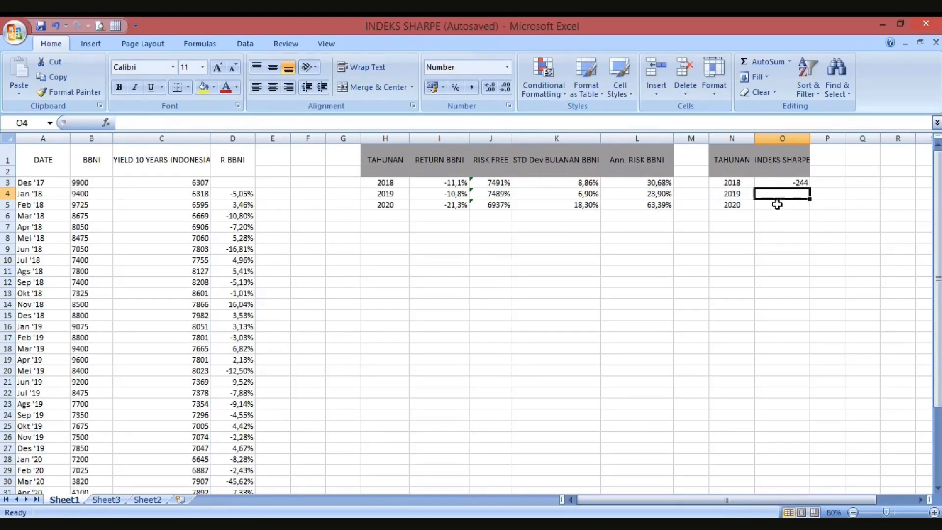
# - Calculate the 2019 Sharpe index in O4 with the formula =I4-J4/L4
pyautogui.write('=')
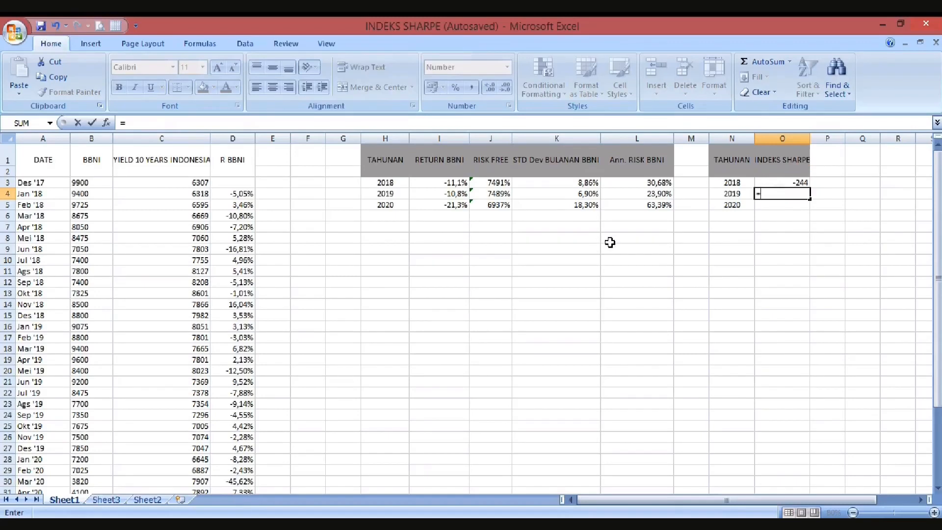
pyautogui.click(454, 197)
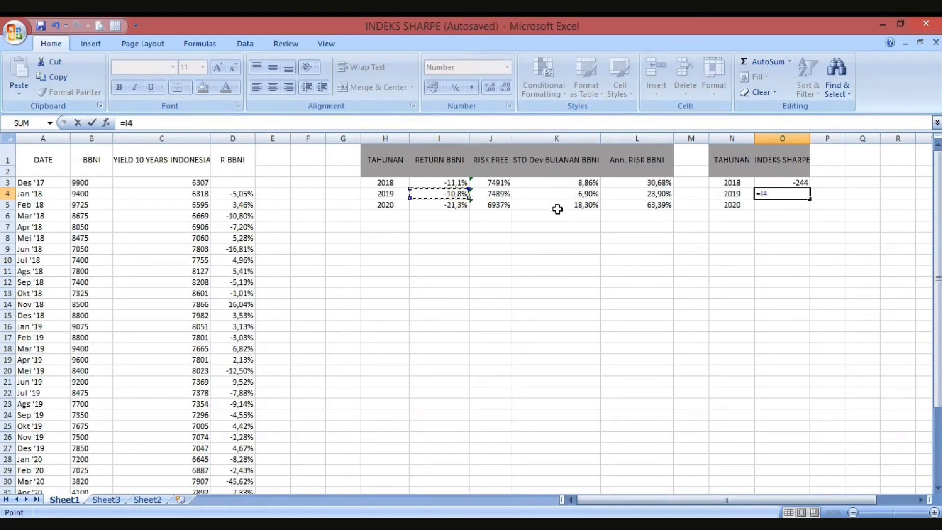
pyautogui.write('-')
pyautogui.click(491, 194)
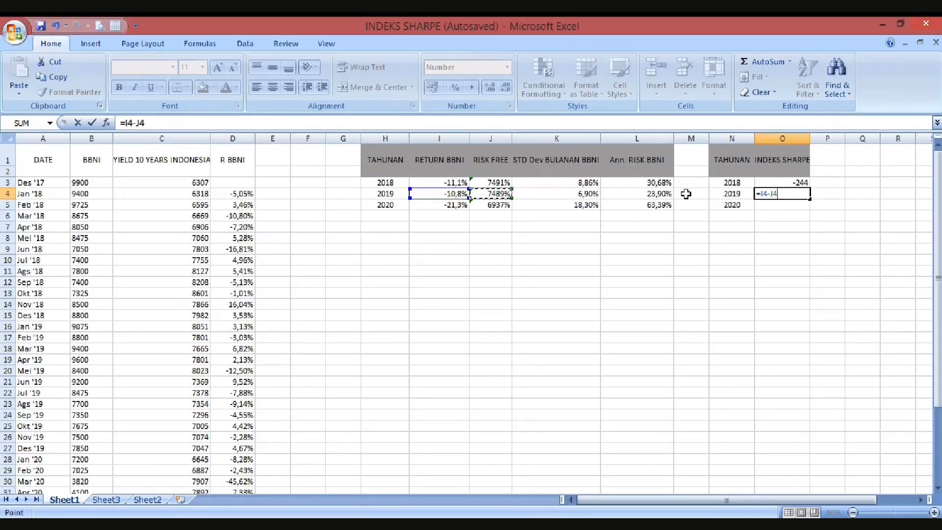
pyautogui.write('/')
pyautogui.click(644, 196)
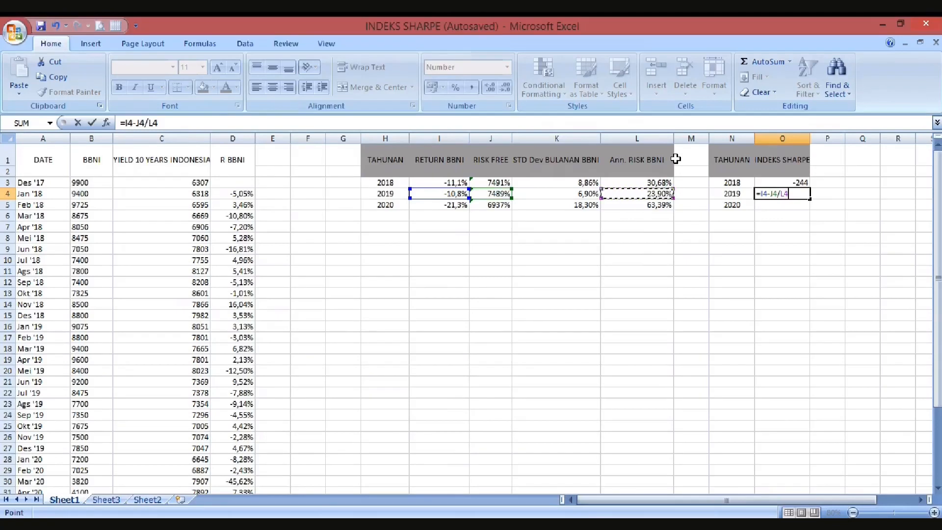
pyautogui.press('Return')
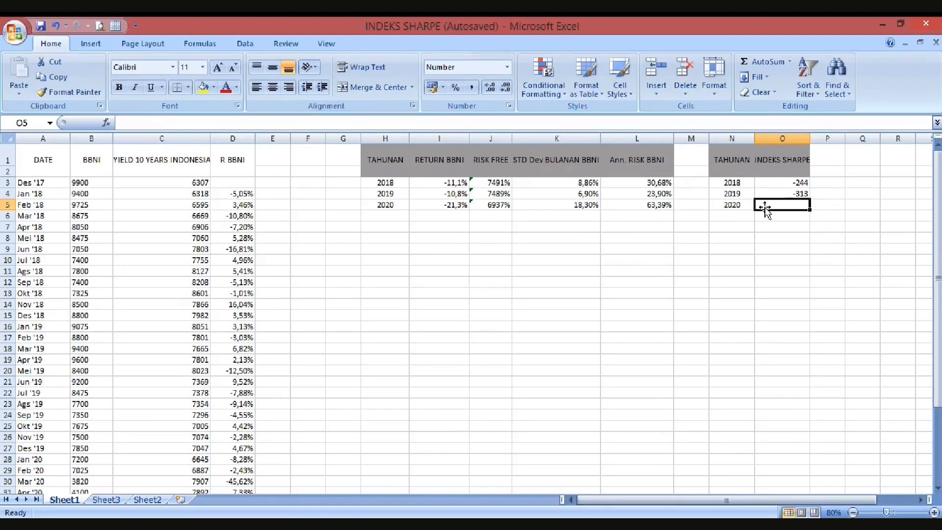
# - Calculate the 2020 Sharpe index in O5 with the formula =I5-J5/L5
pyautogui.write('=')
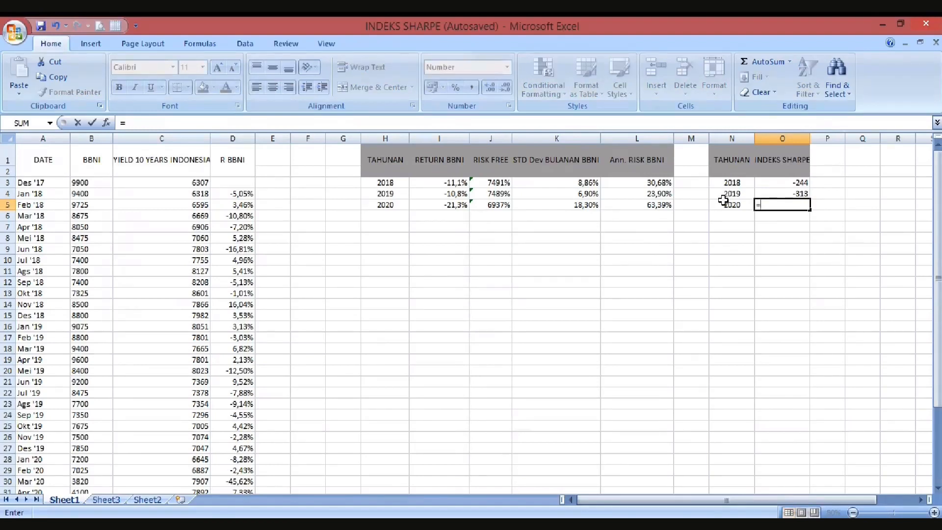
pyautogui.click(453, 205)
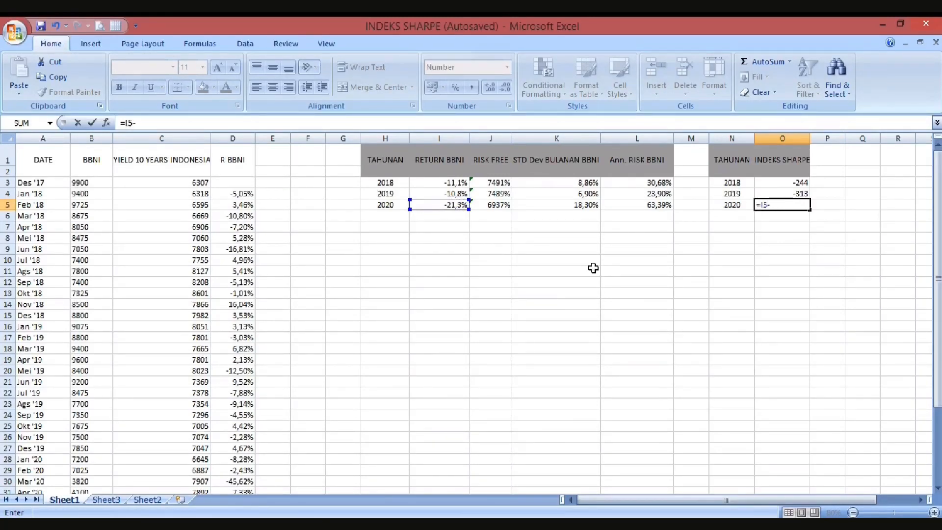
pyautogui.click(484, 204)
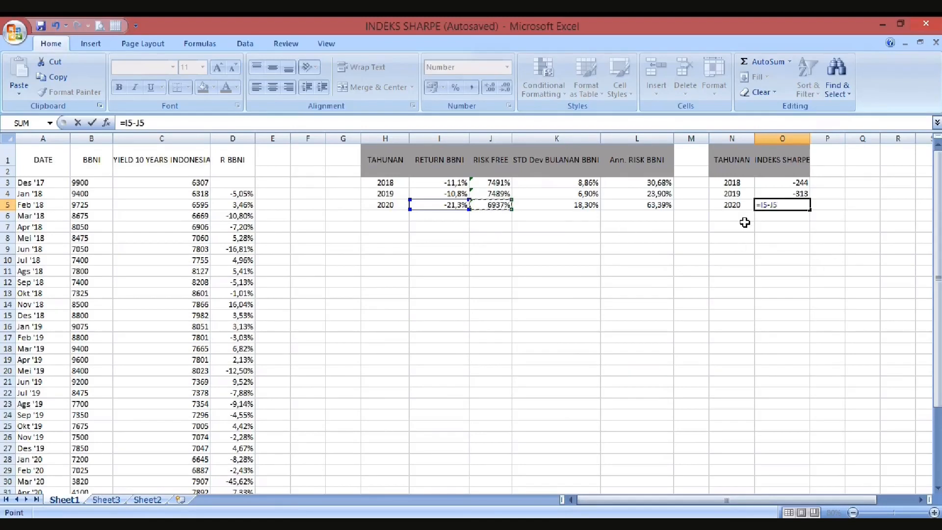
pyautogui.write('/')
pyautogui.click(660, 204)
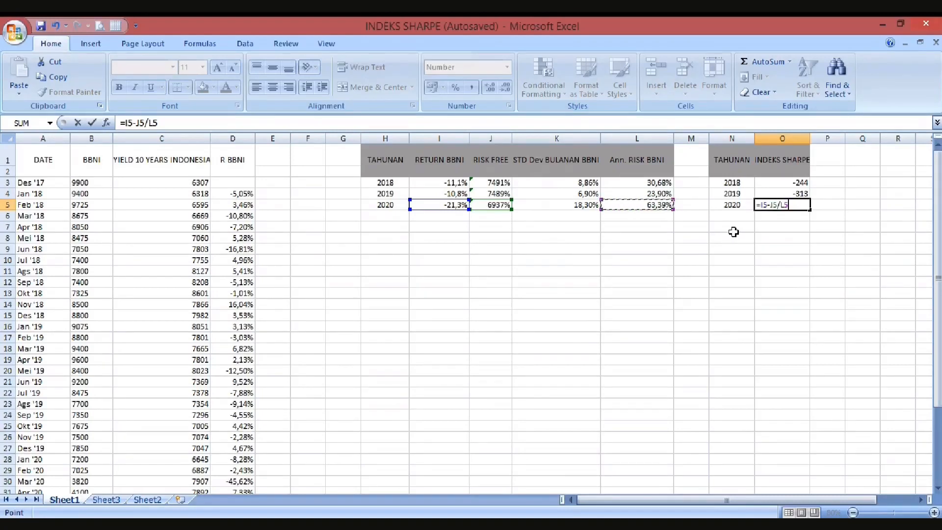
pyautogui.press('Return')
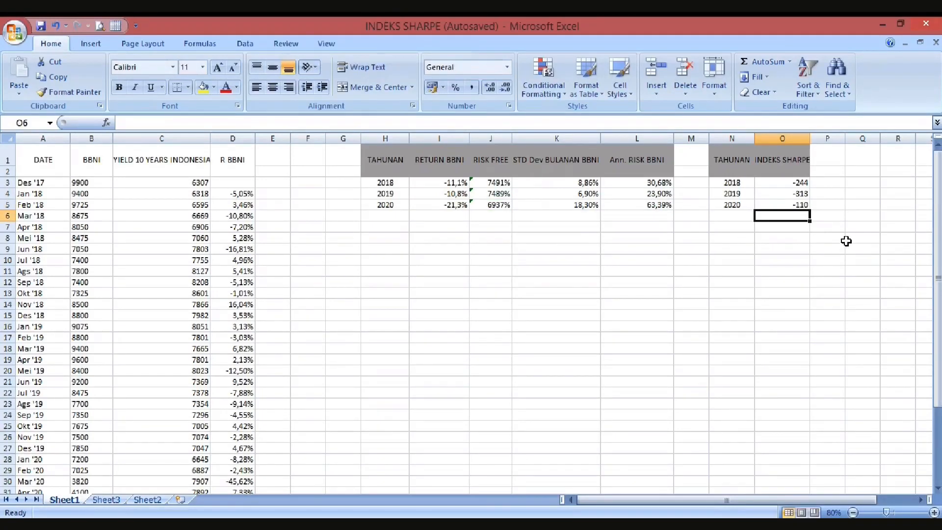